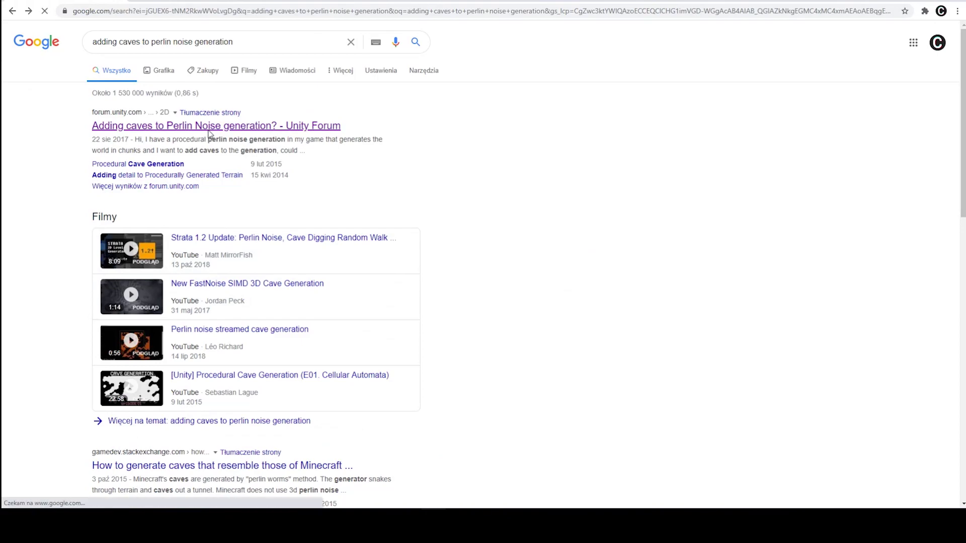
scroll(237, 194, down, 2)
Read the Unity forum thread about adding caves
key(ctrl+a)
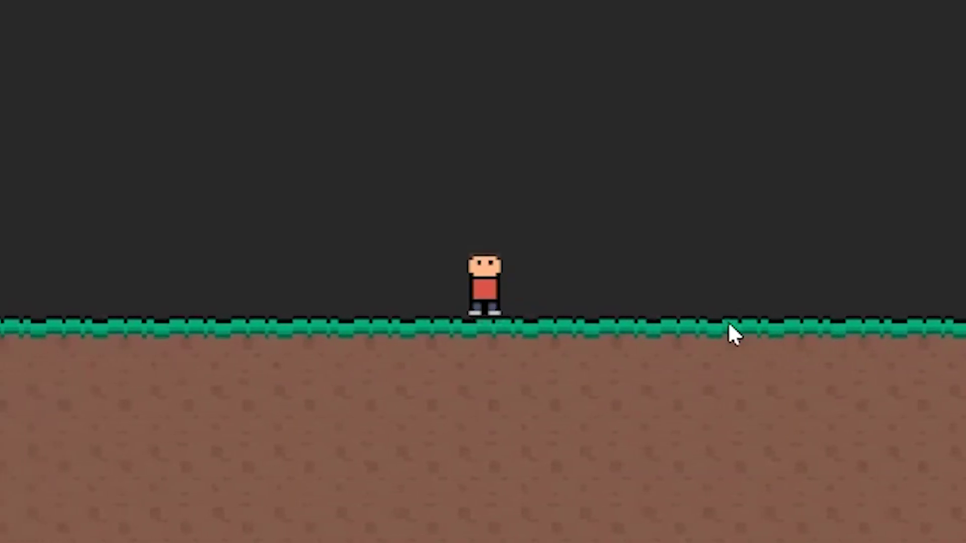
Walk the character left, then run right and jump onto the higher terrain step
key(a)
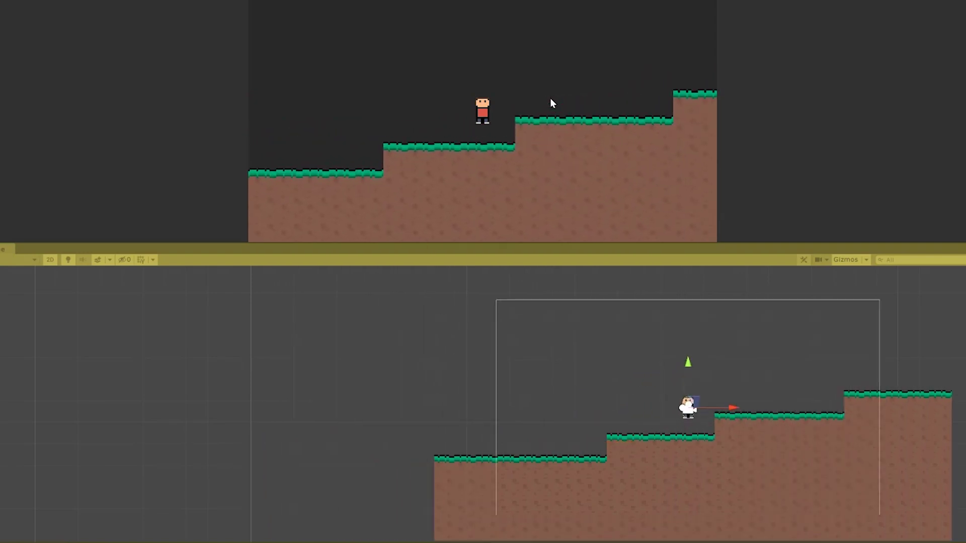
key(space)
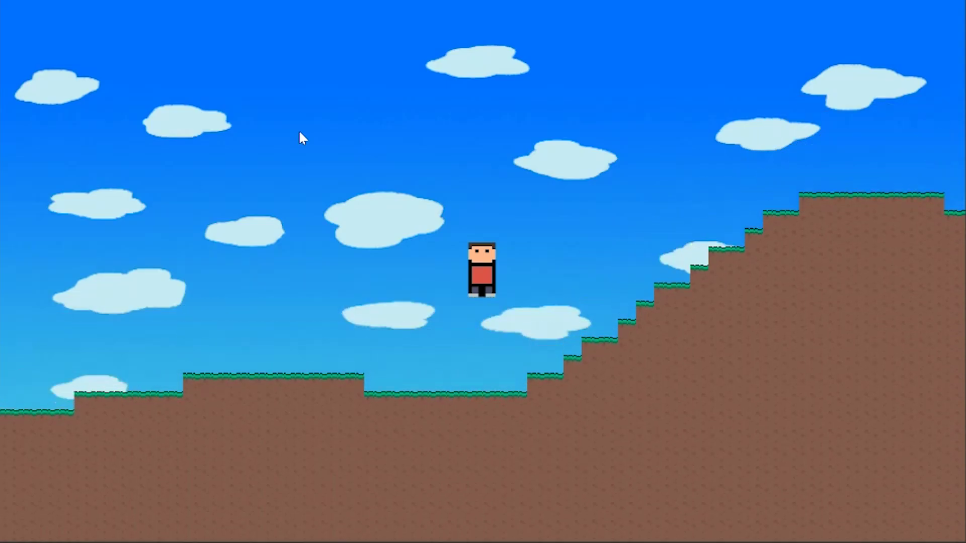
Walk and jump the character right up the hill, over steps and into a valley
key(Right)
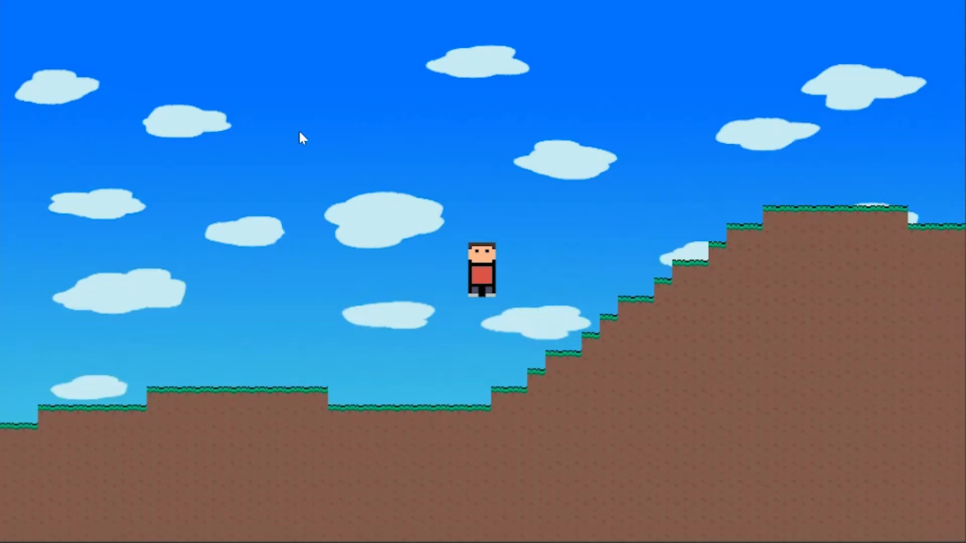
key(Right)
key(space)
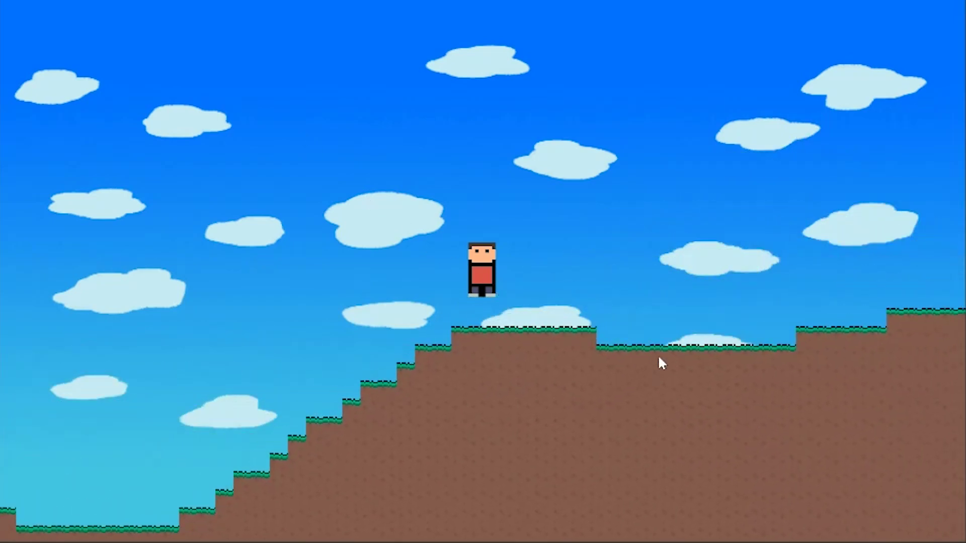
key(Right)
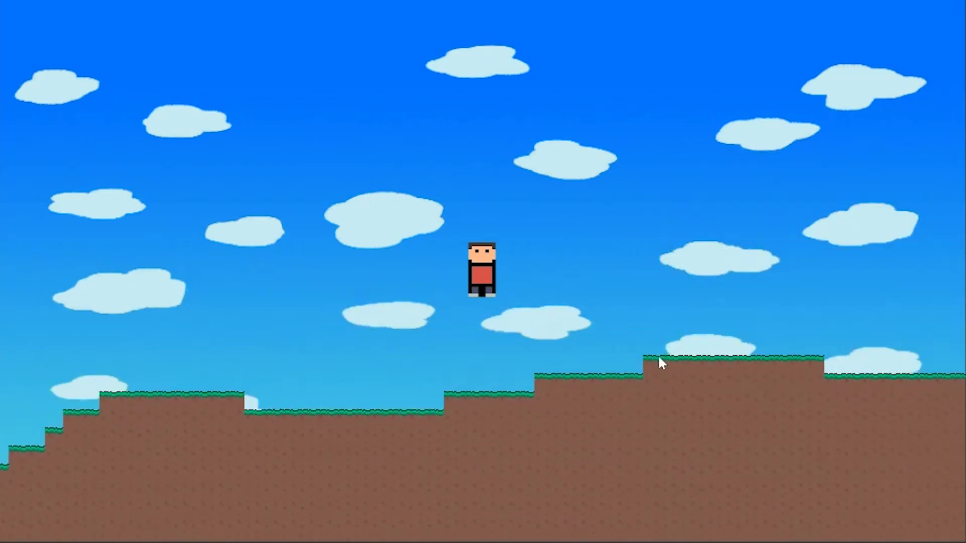
key(Right)
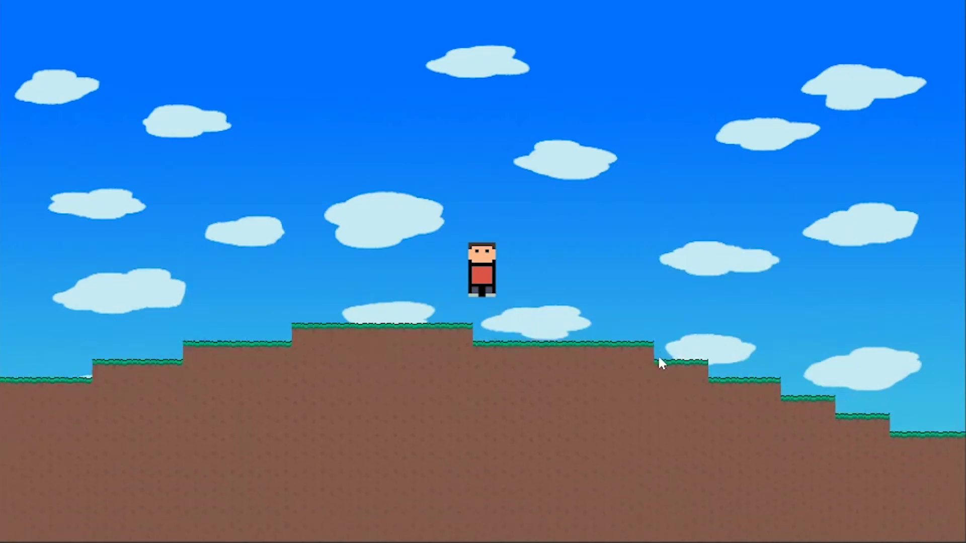
key(space)
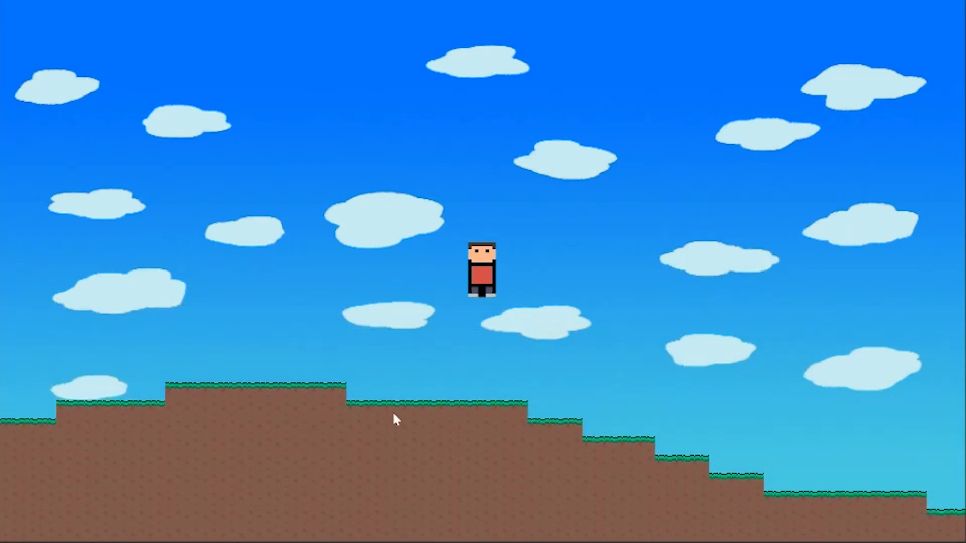
key(Right)
key(Right)
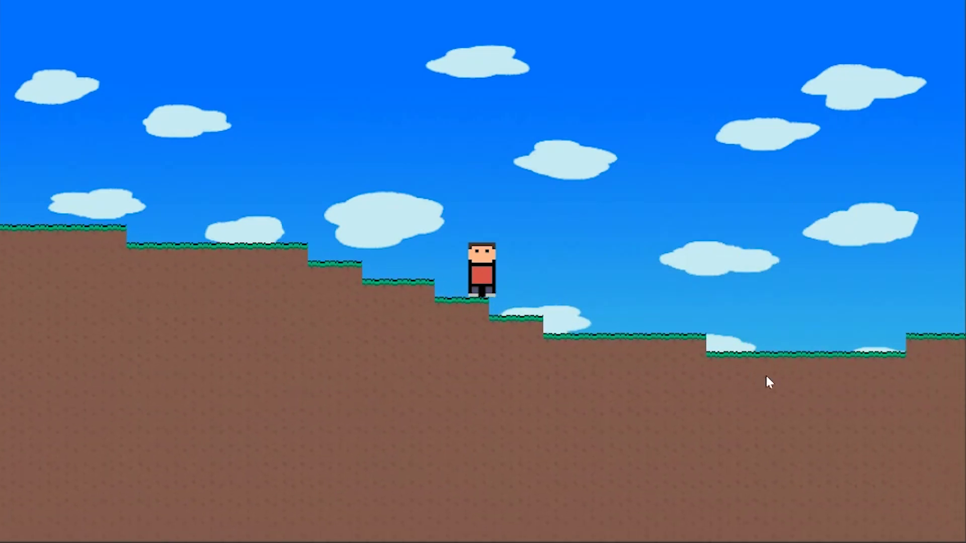
key(Right)
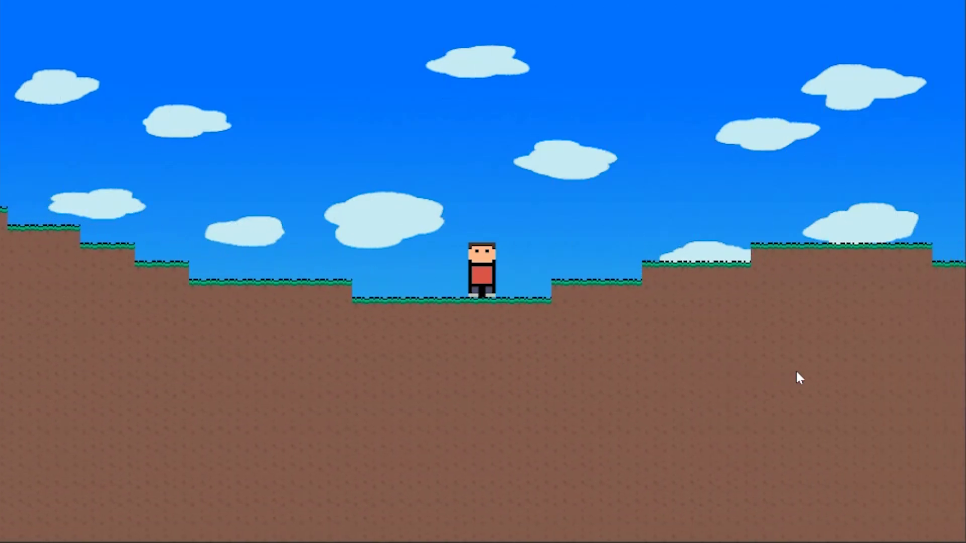
key(space)
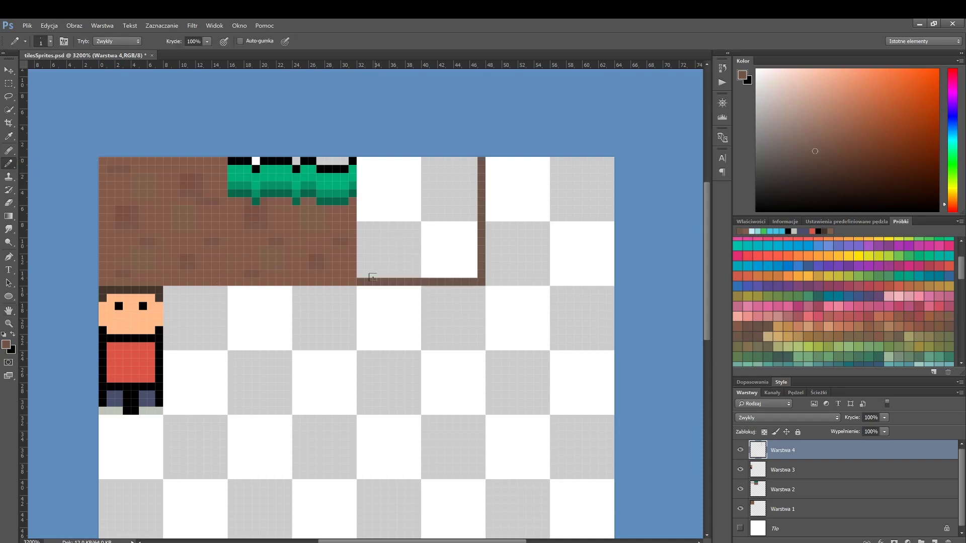
Fill the outlined tile with brown and draw a black outline along its edge
key(g)
click(371, 277)
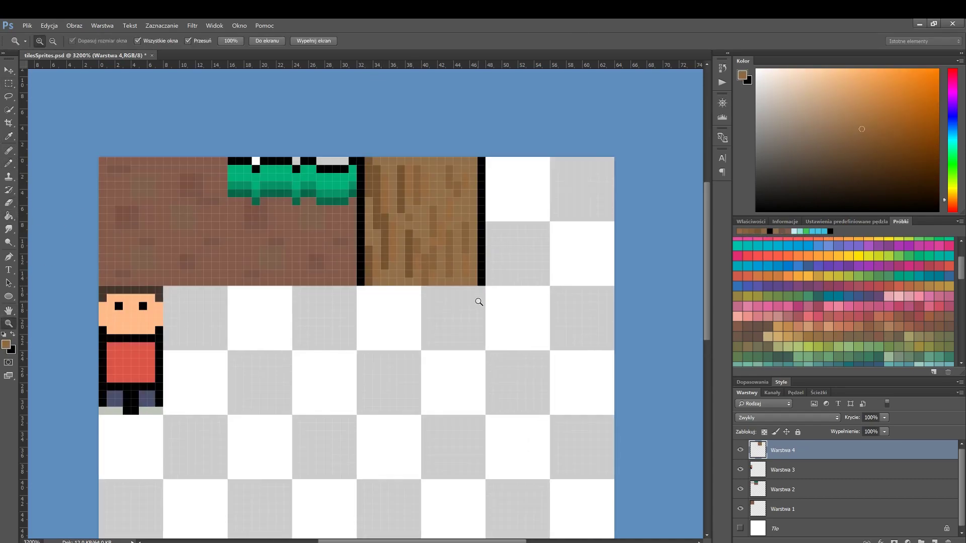
drag(361, 290, 584, 389)
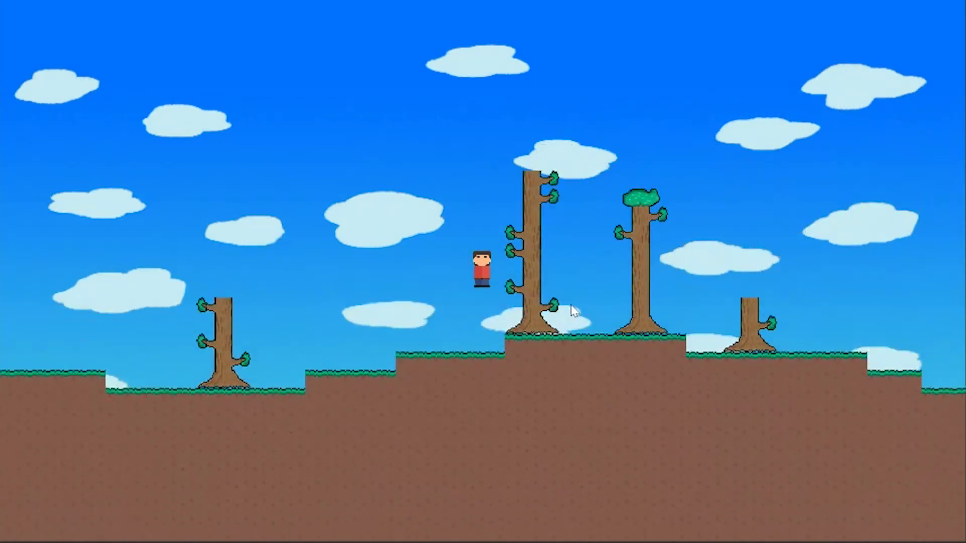
Walk the character right past the generated trees
key(Right)
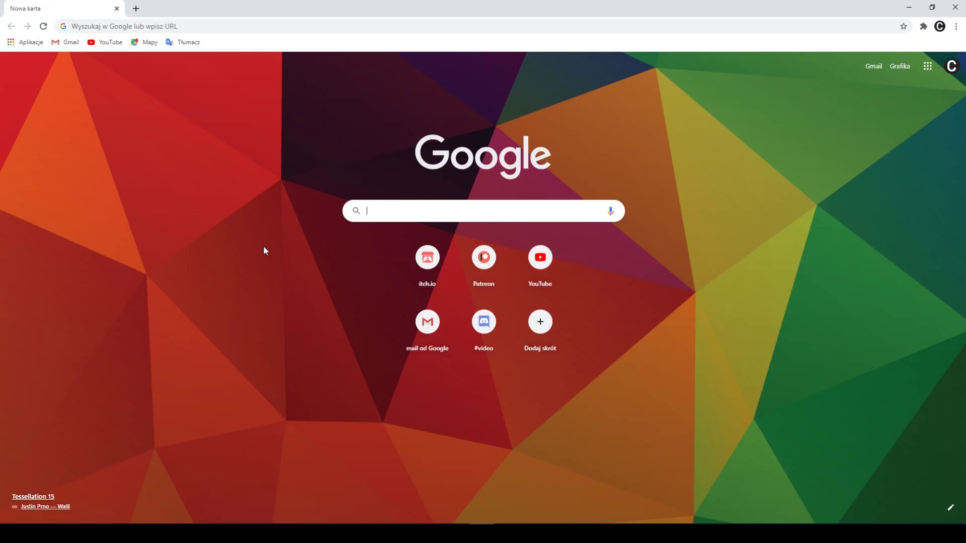
text(tree )
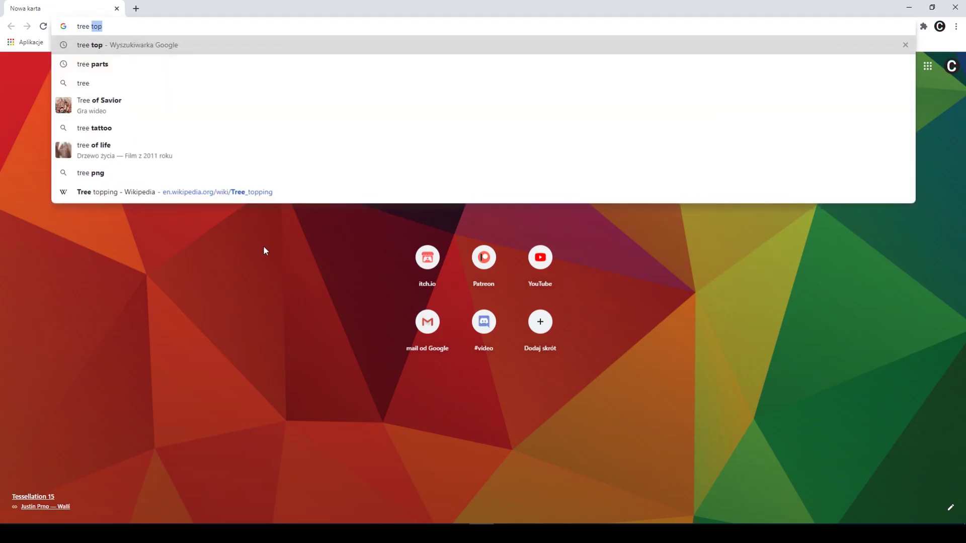
text(top)
Run a Google search for 'tree top'
key(Return)
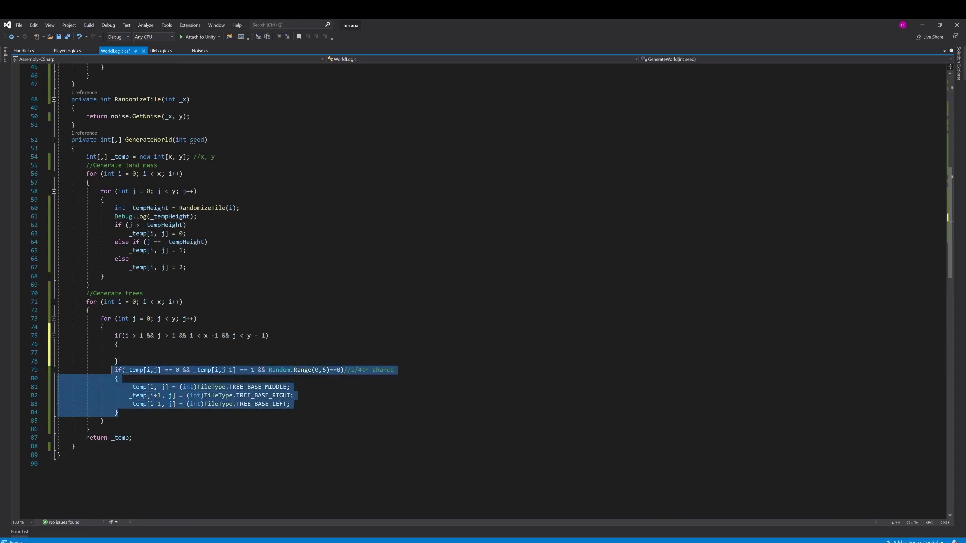
Move the tree-base placement block inside the bounds-check if block
key(ctrl+x)
key(Up)
key(Up)
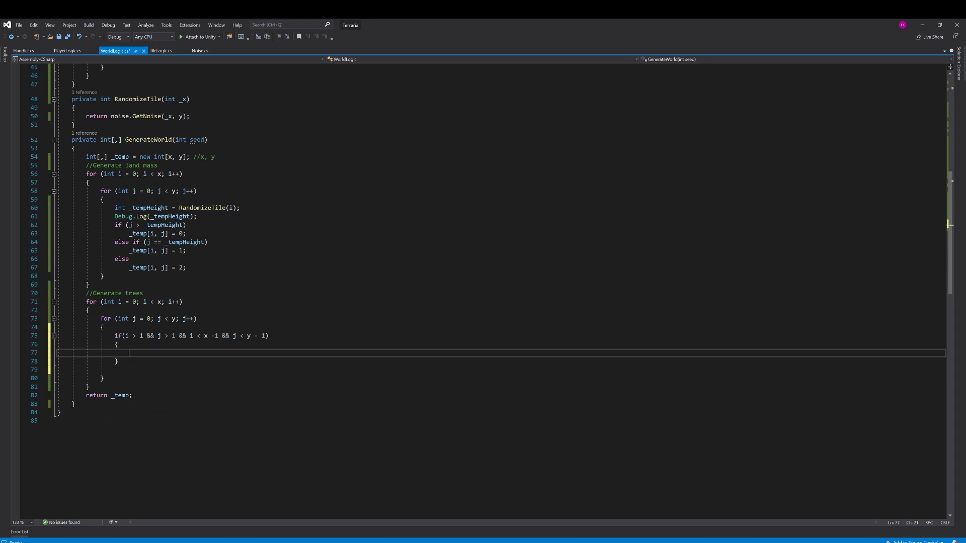
key(ctrl+v)
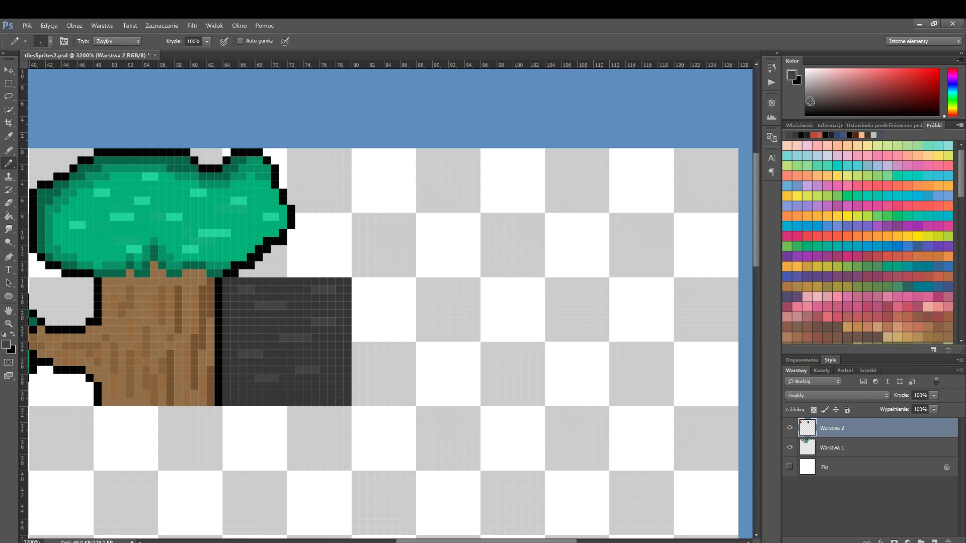
Duplicate the dark stone tile onto a new layer
key(ctrl+v)
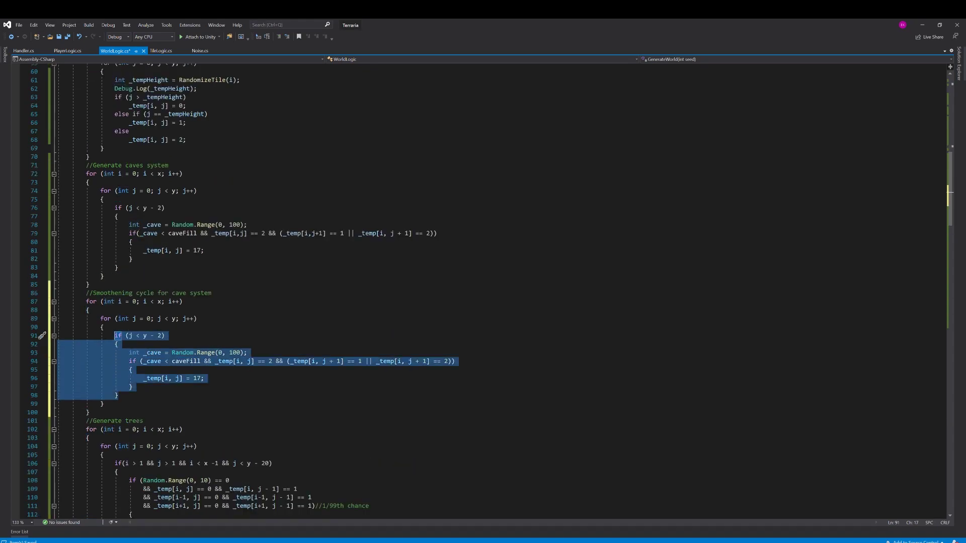
text(ileType tileType))
Build neighbour-scanning loops inside the cave smoothening loop, removing the leftover height check
key(Return)
text({)
key(Return)
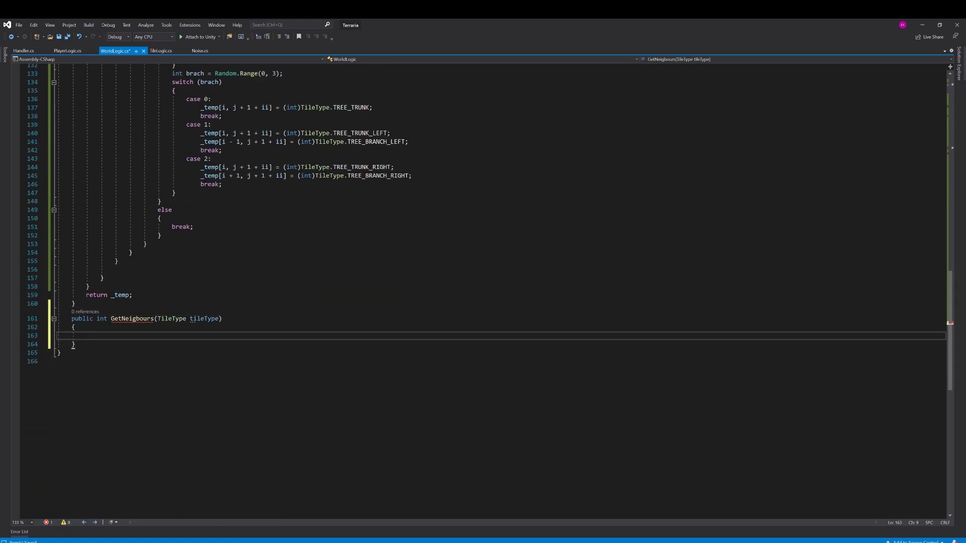
text(for (int x = 0; i < length; i++_x = x-1; _x < x+1; _x++)
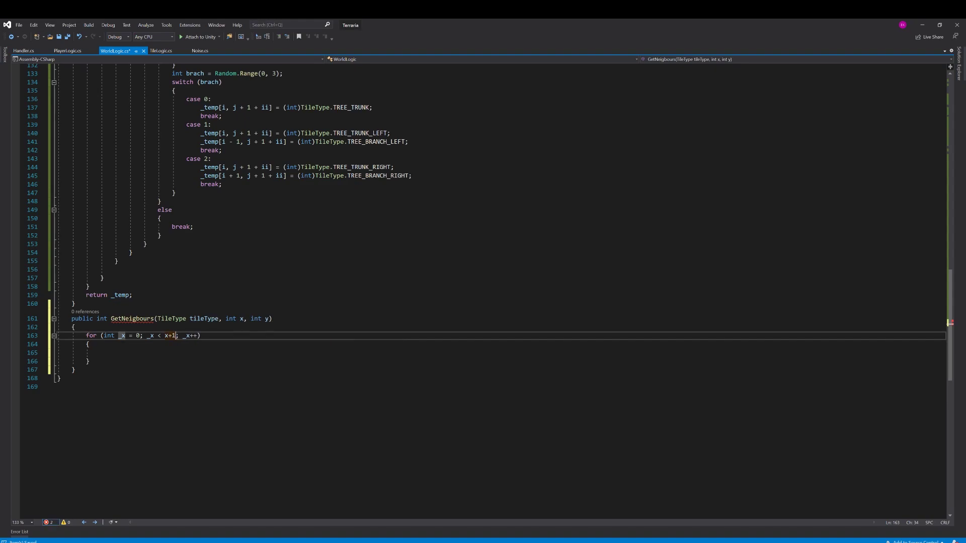
text(for)
key(Tab)
key(Tab)
text(_y = y-1; _y < y+1; _y++)
key(Return)
text(if)
key(Escape)
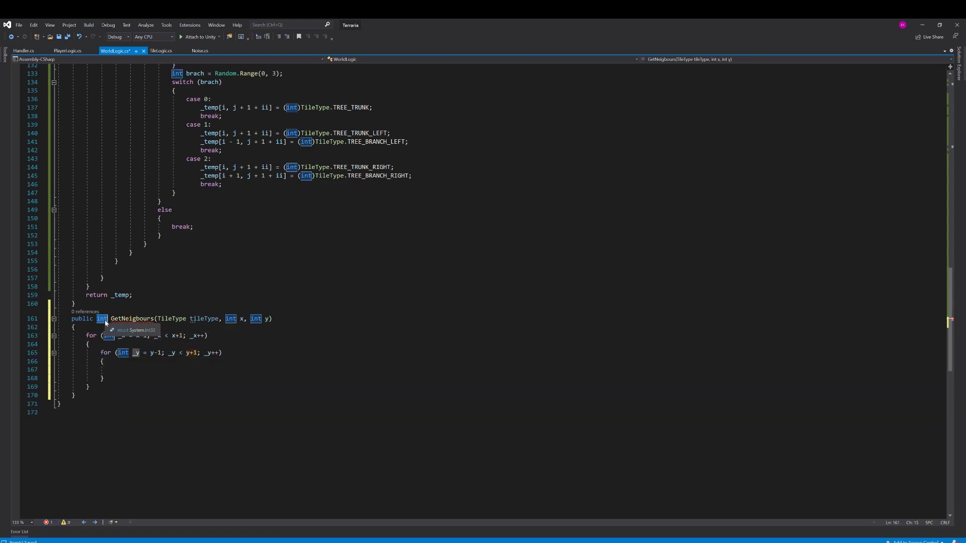
scroll(483, 286, up, 20)
key(Up)
key(Up)
key(ctrl+x)
text(- 1; i++))
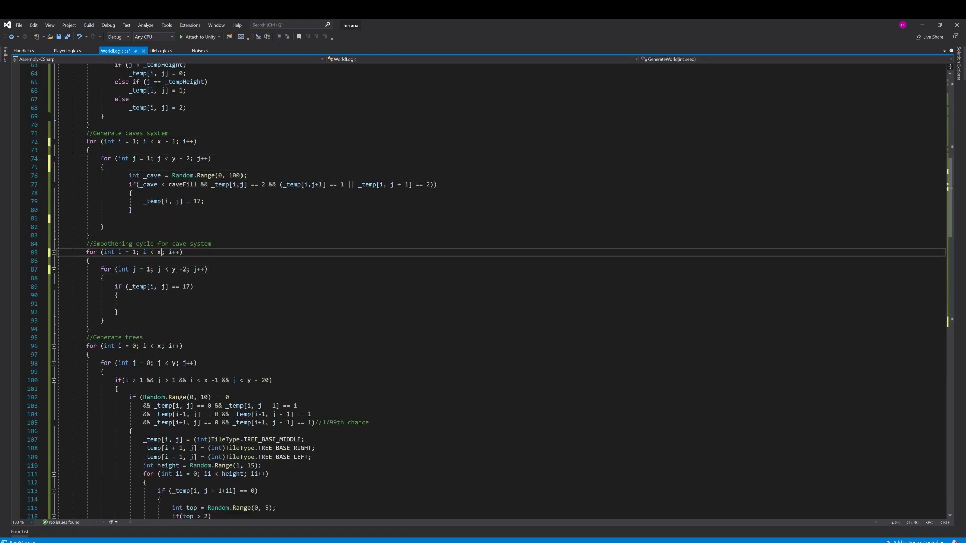
key(ctrl+v)
text(int _neighbours;if(_temp[)
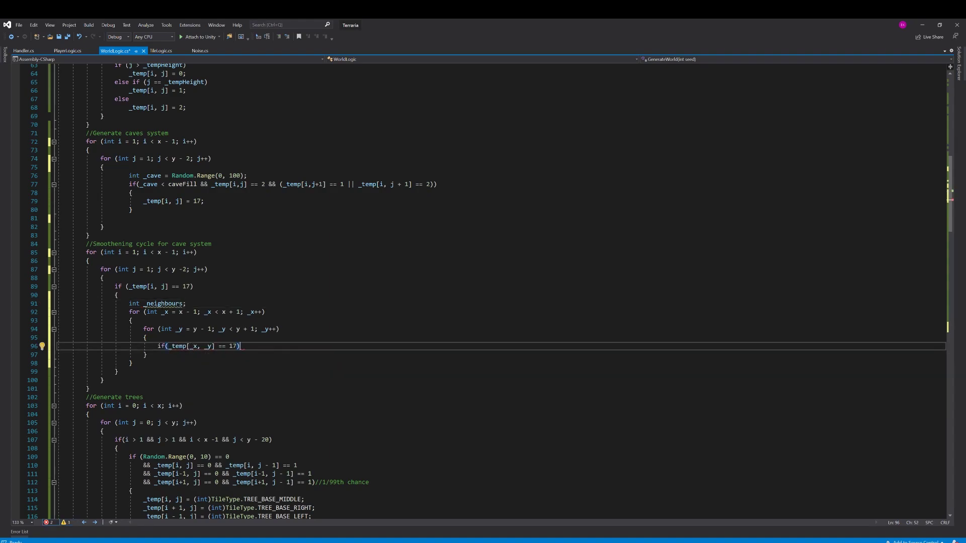
key(Return)
text({)
key(Return)
text(_neighbours++;)
key(Down)
key(Down)
key(Down)
key(Return)
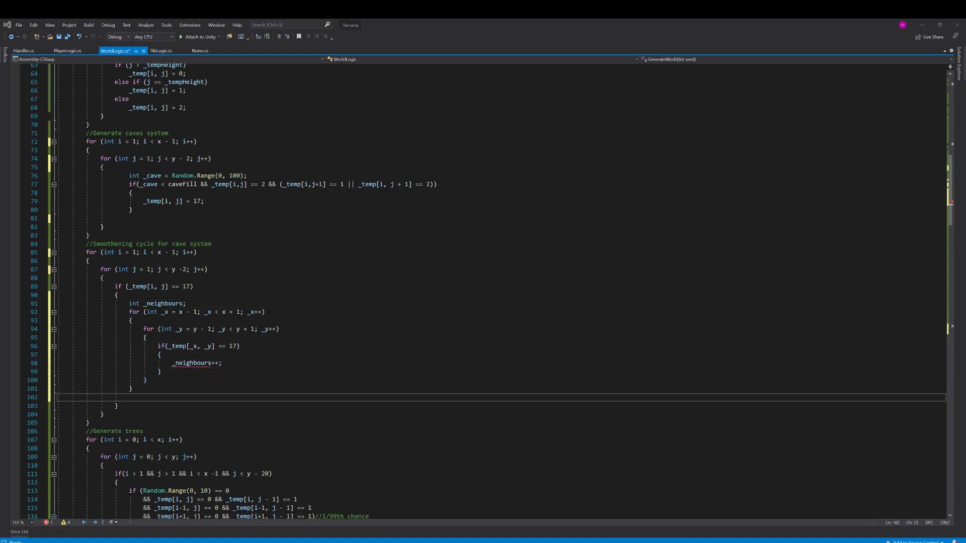
Add a caveSmoothCycles variable after caveFill and drop the outer tile check
key(ctrl+minus)
key(Return)
text(public int cave)
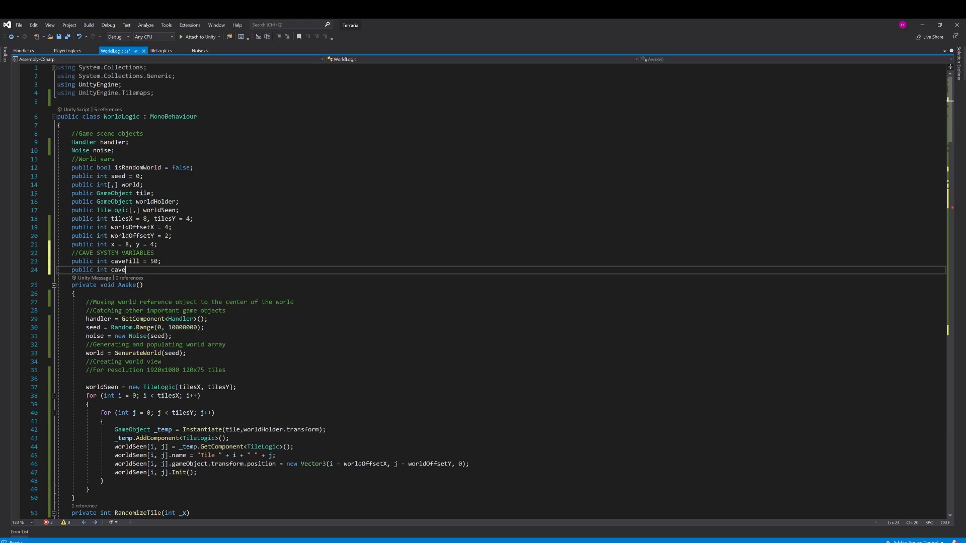
key(ctrl+minus)
text(if(_neighbours > caveTreshhold))
key(Return)
text({)
key(Return)
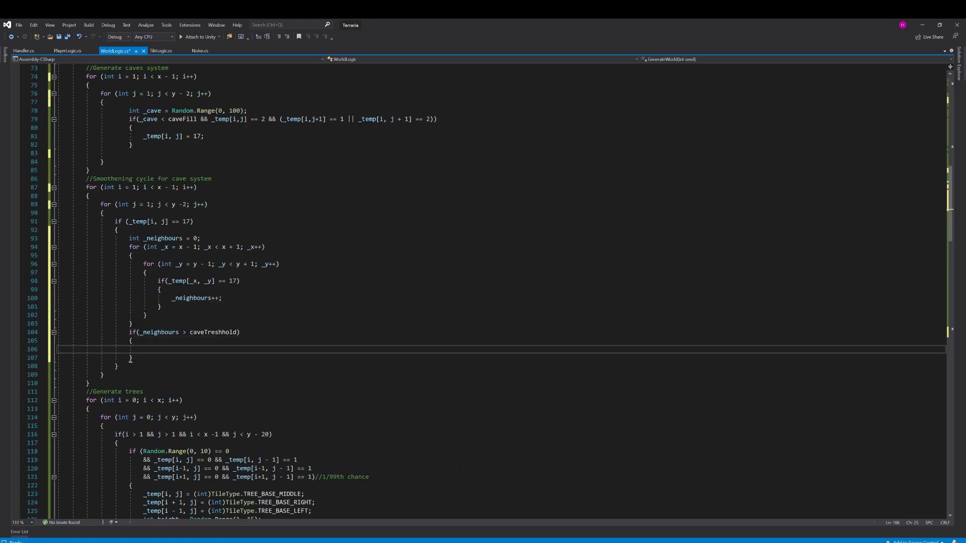
text(_temp[i, j] = 17;)
key(ctrl+shift+l)
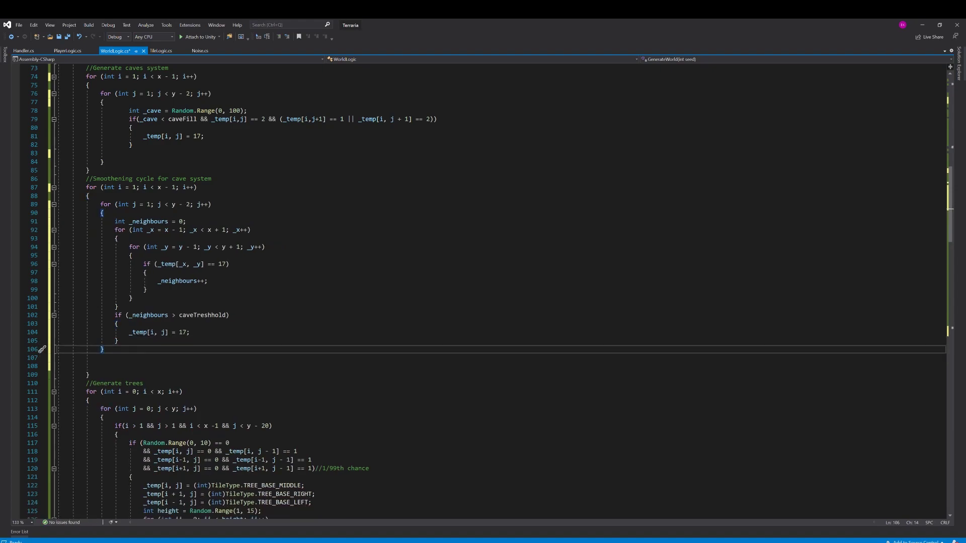
key(ctrl+minus)
text(SmoothCycle;)
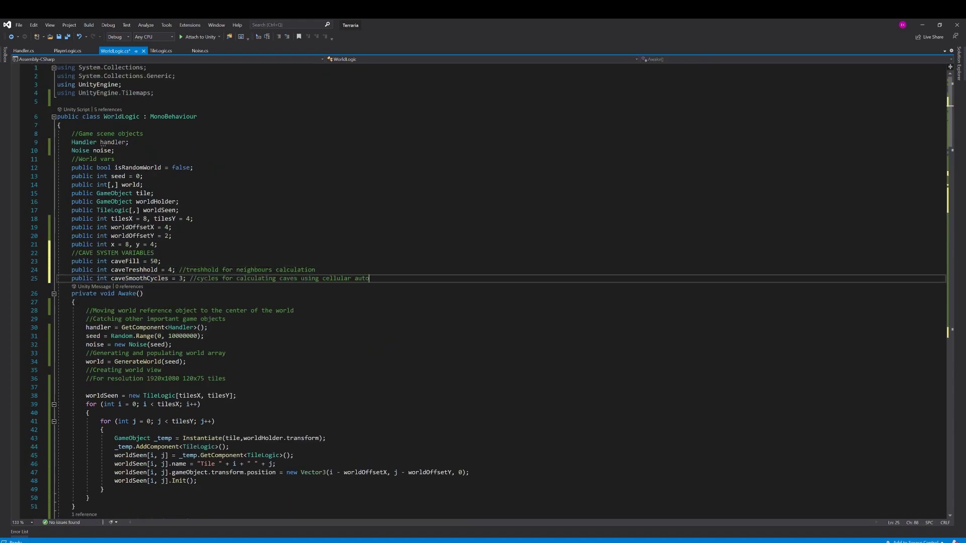
key(ctrl+minus)
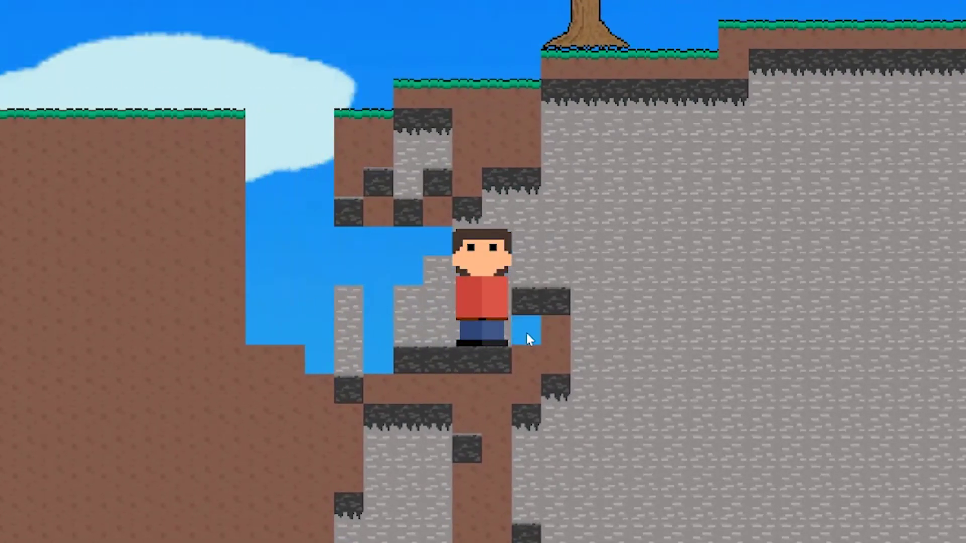
Climb onto the stone ledge, mine the dark block beside the player, and descend
click(551, 317)
key(d)
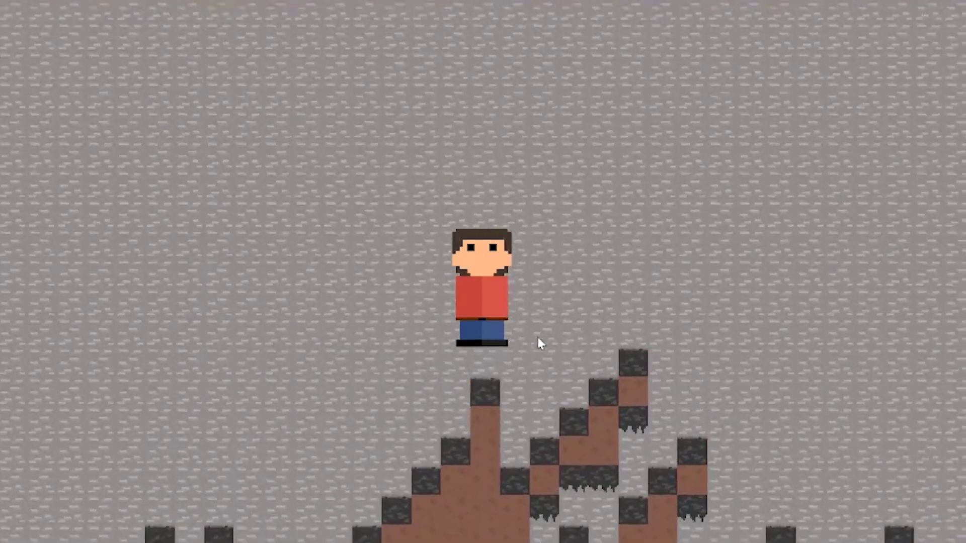
key(s)
Move right through the cave, jumping up onto a dirt ledge
key(d)
key(s)
key(w)
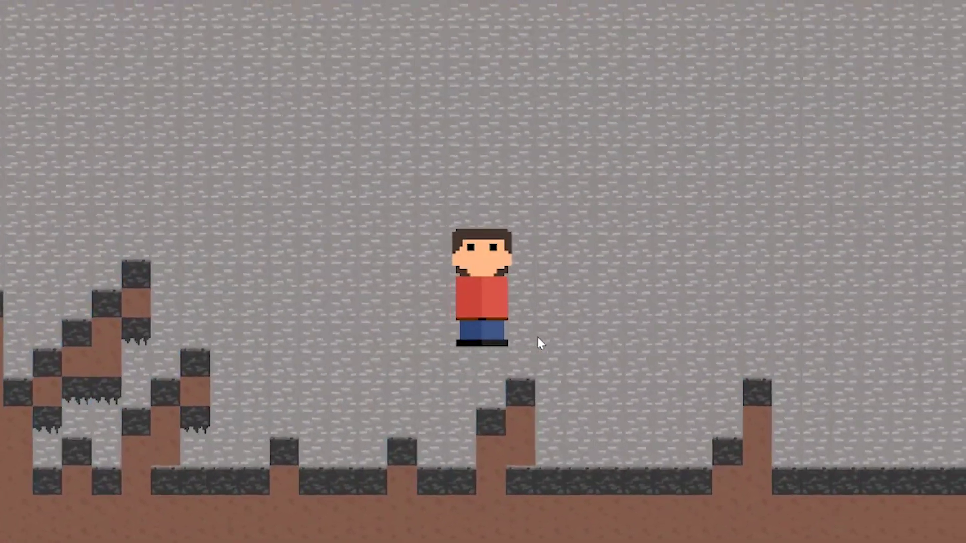
key(s)
key(d)
key(w)
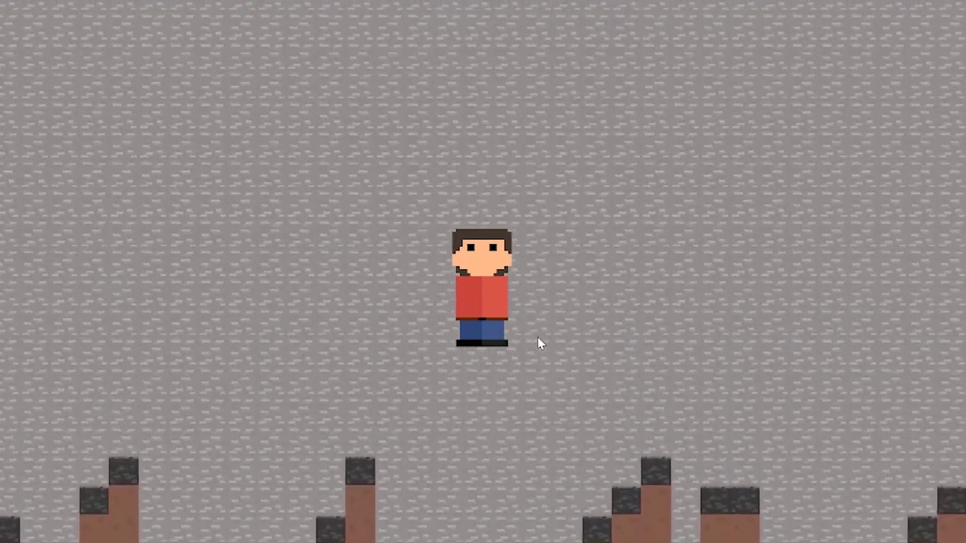
key(s)
key(w)
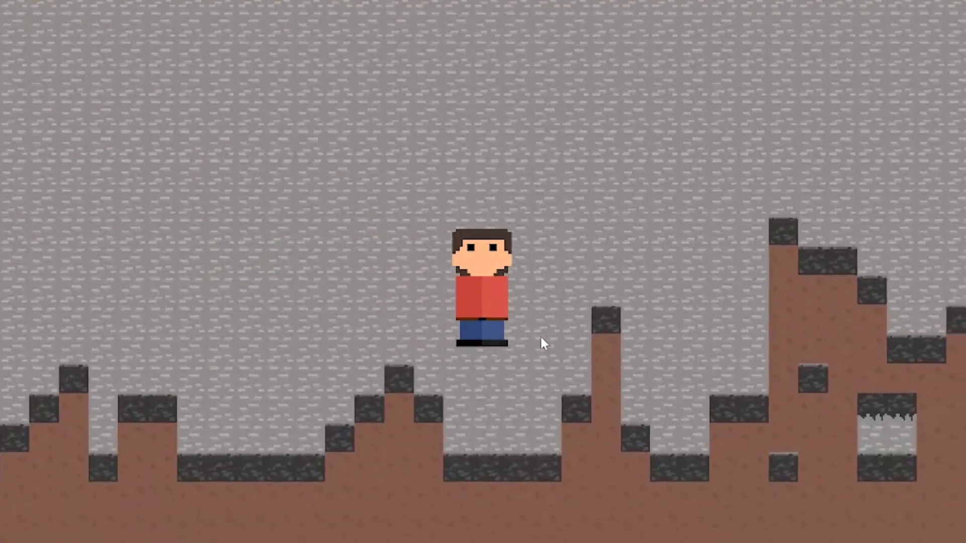
key(d)
key(w)
key(d)
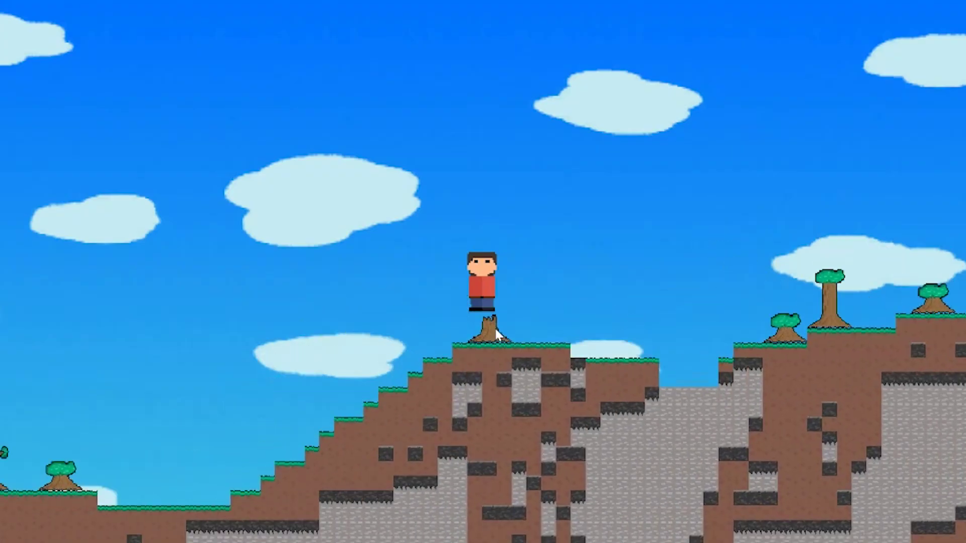
Walk the player left, then drag it down into the terrain onto a stone ledge
key(a)
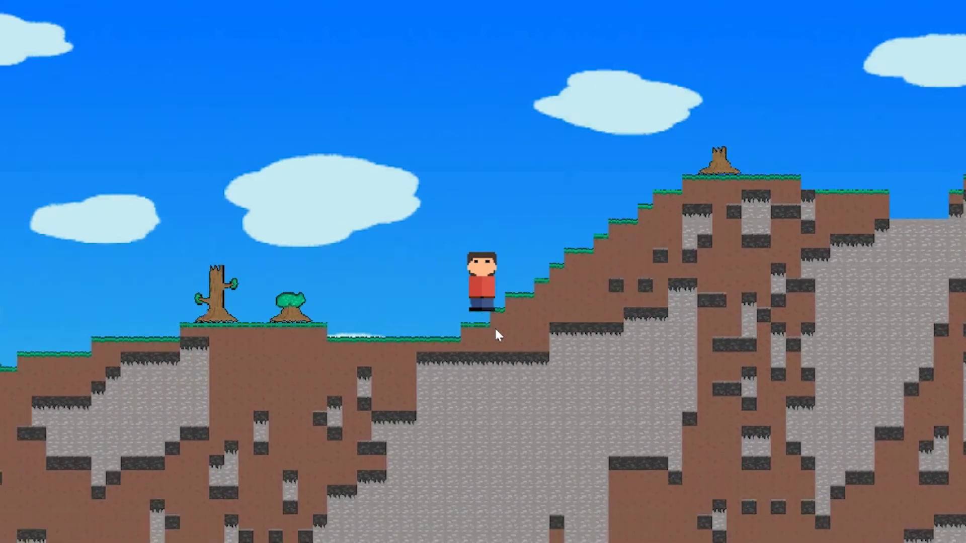
key(a)
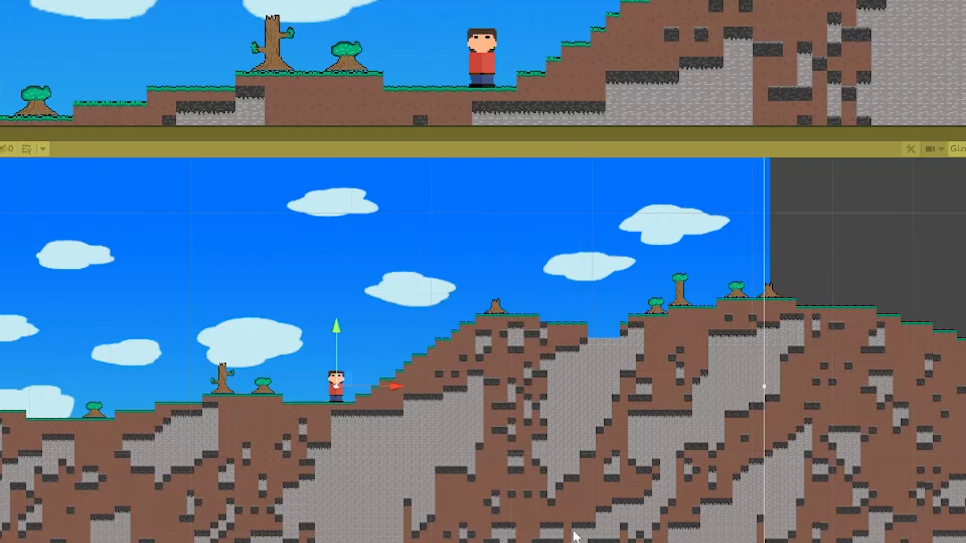
drag(344, 387, 375, 420)
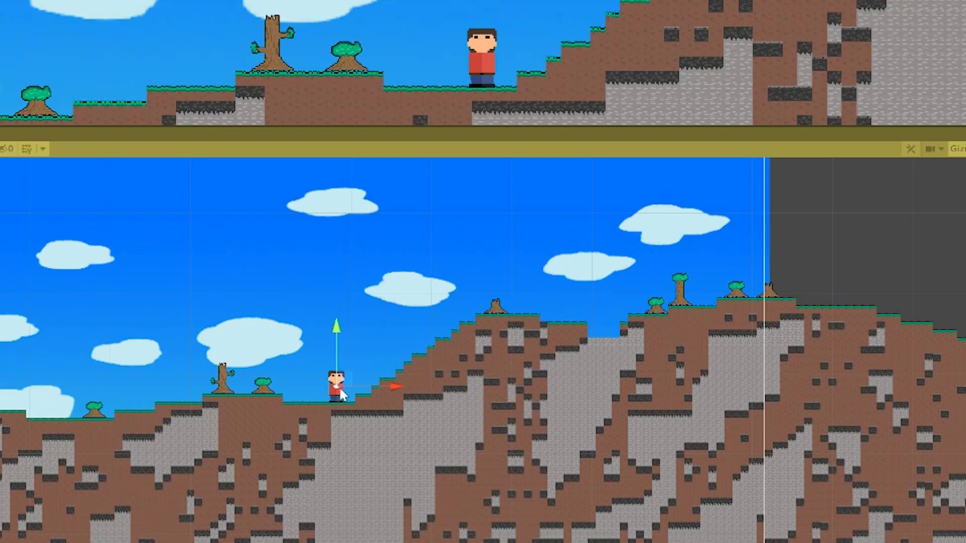
drag(344, 385, 742, 481)
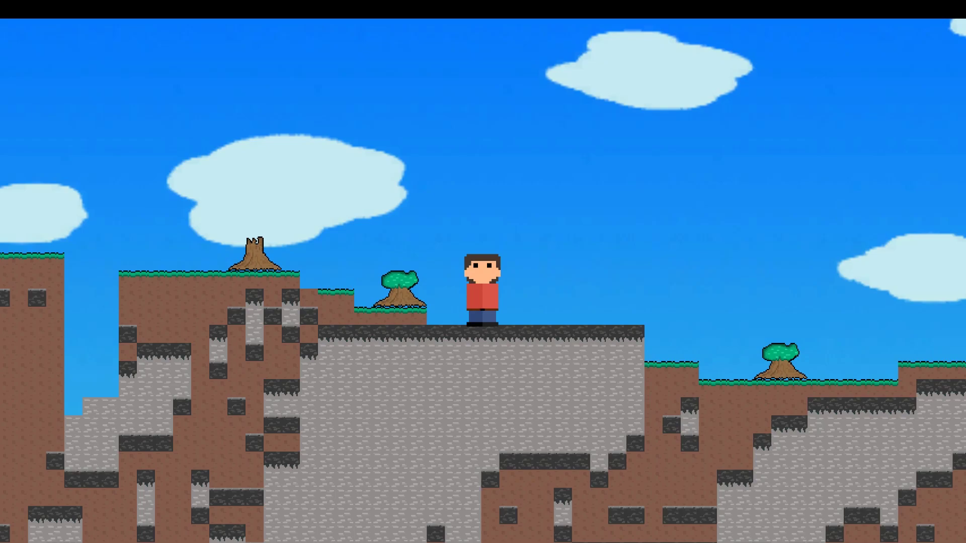
Set the button's Source Image to the brown tile sprite tilesSprites_2
key(d)
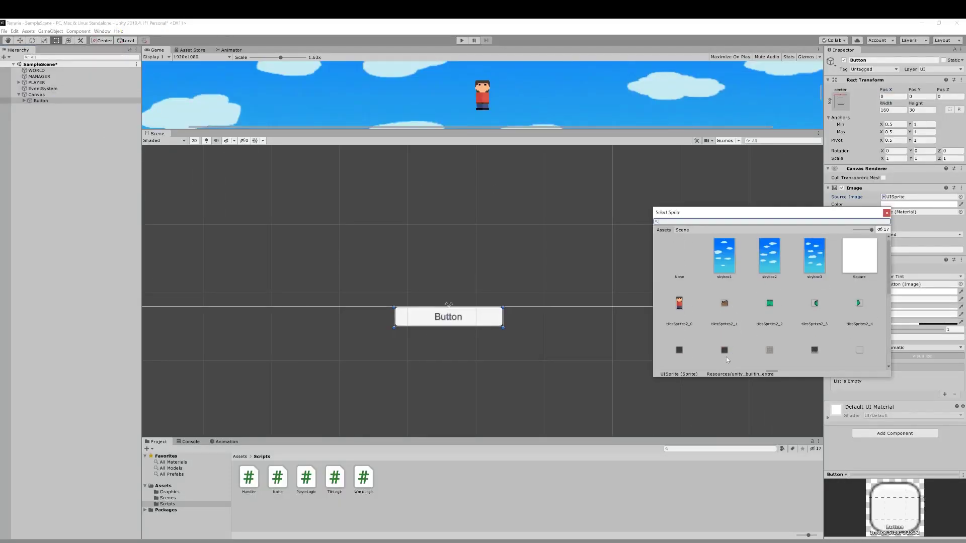
key(Escape)
click(960, 197)
scroll(754, 302, down, 5)
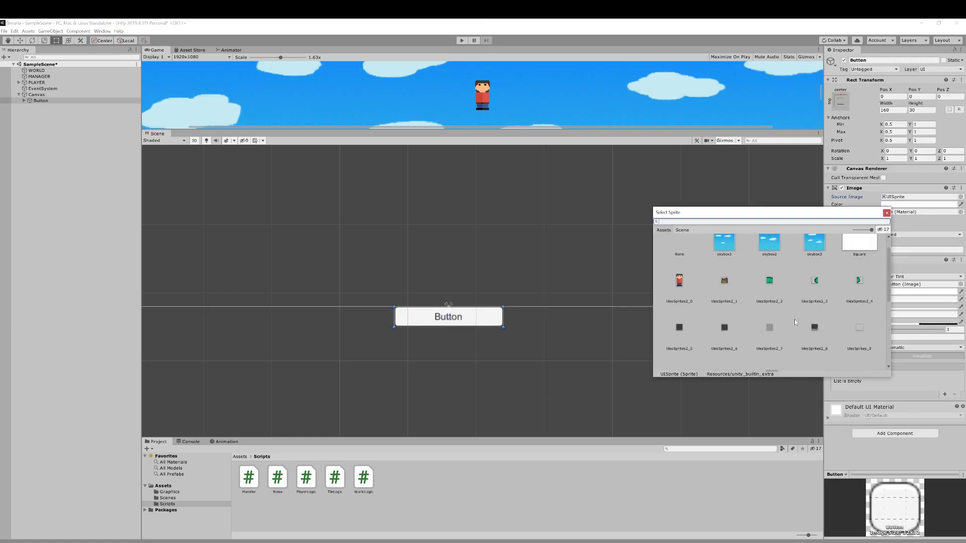
click(679, 330)
click(723, 329)
Apply the tile sprite, then add a currentlyBuilding field defaulting to TileType.GRASS in PlayerLogic.cs
double_click(724, 332)
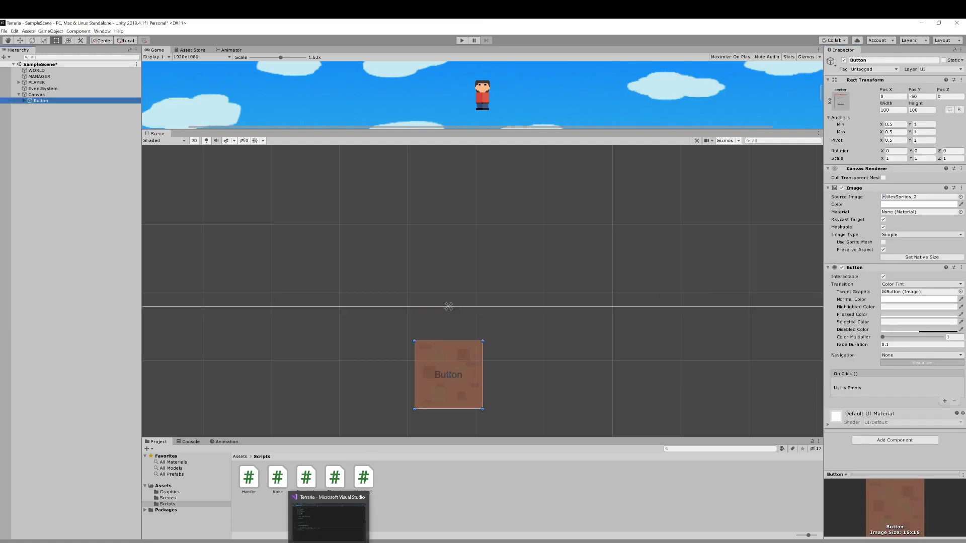
click(409, 538)
text(void Fixed)
key(Tab)
click(150, 108)
key(Return)
text(public )
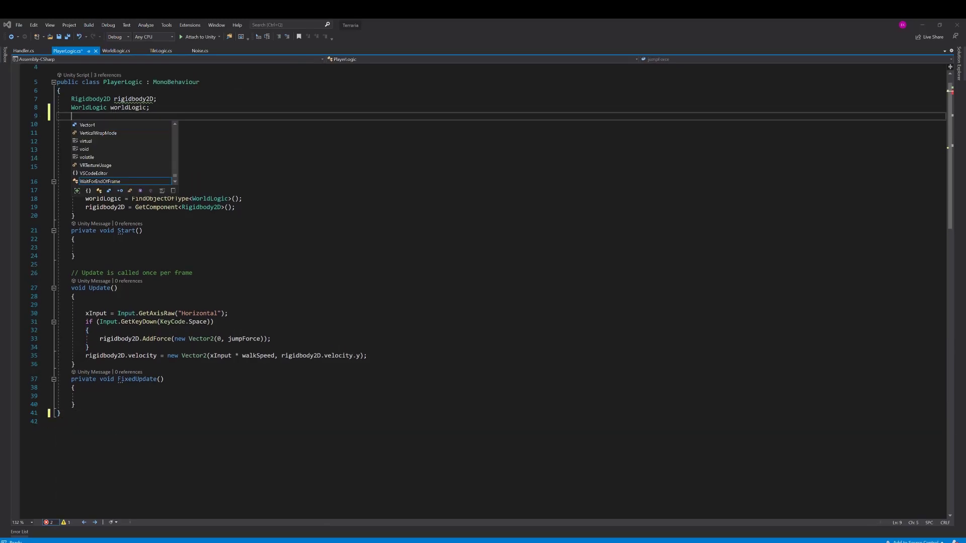
text(TileType currentlyBuilding;)
Replace FixedUpdate with ChangeBuildingTile(TileType tile) and delete the empty Start method
drag(71, 379, 15, 415)
text(p)
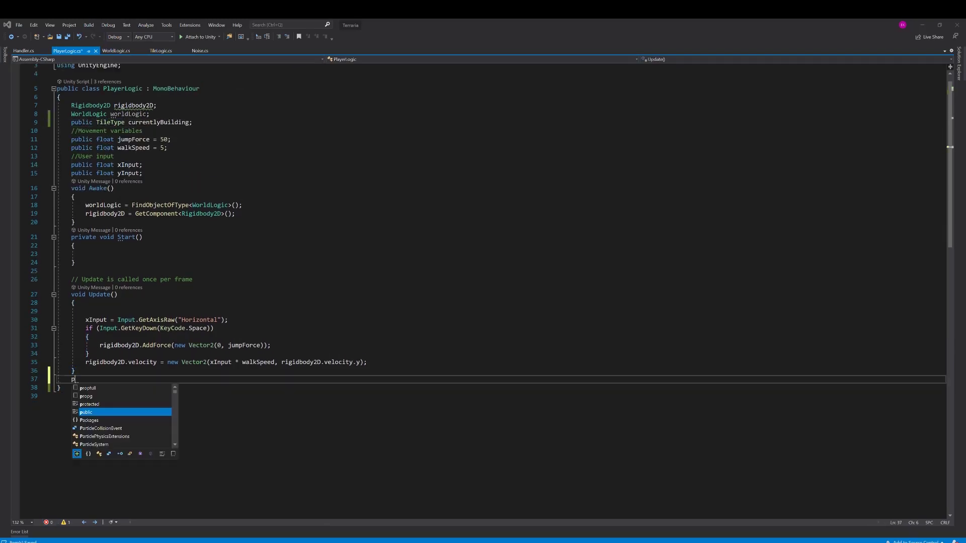
text(ublic void ChangeBuildingTile(TileType tile))
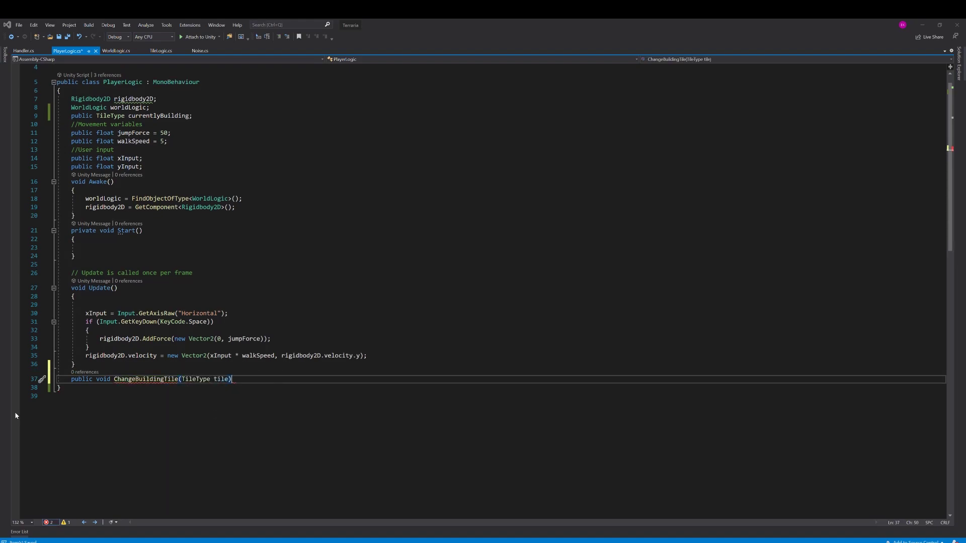
key(Return)
text({)
key(Return)
text(currentlyBuilding = tile; = TileType.GRASS)
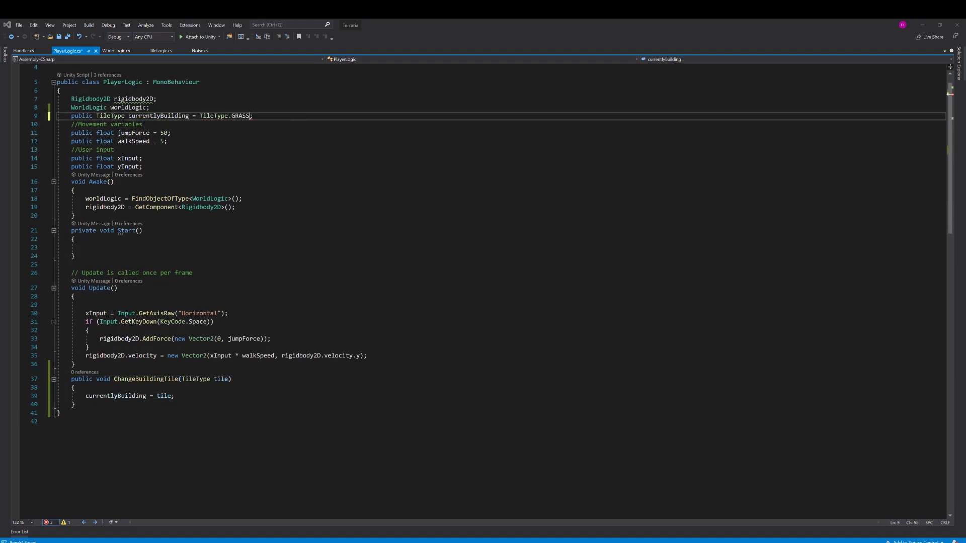
drag(76, 264, 75, 216)
key(BackSpace)
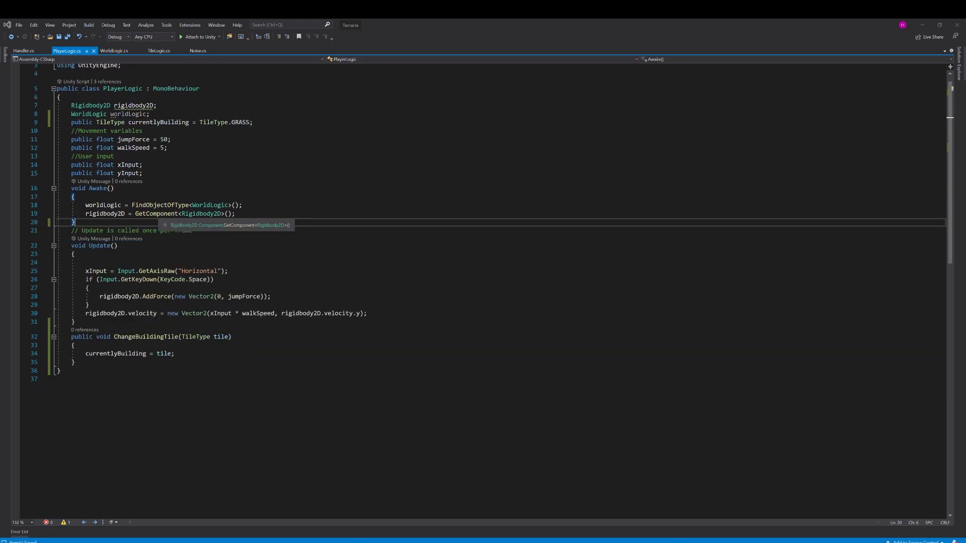
Add an Update method after OnMouseDown in TileLogic.cs
key(ctrl+Tab)
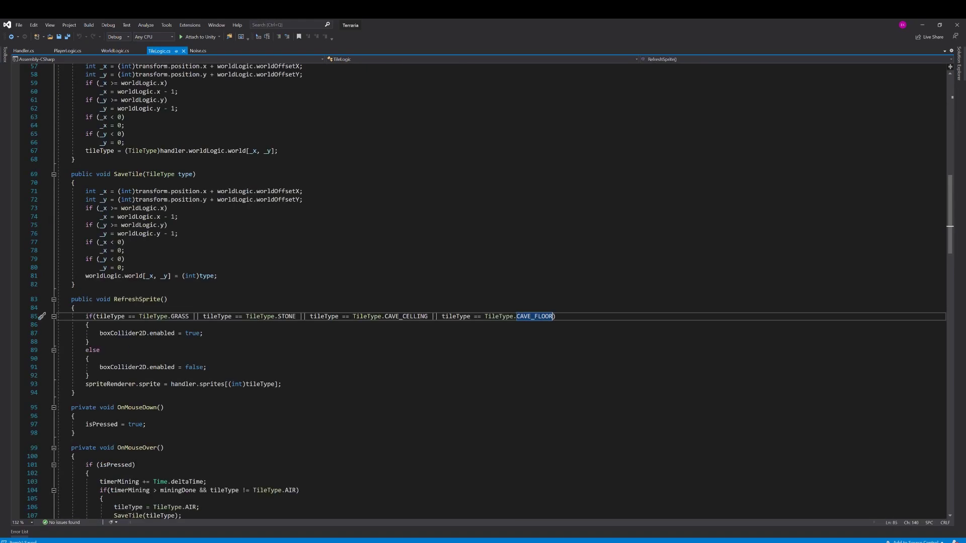
scroll(487, 292, down, 5)
scroll(487, 291, up, 5)
click(75, 306)
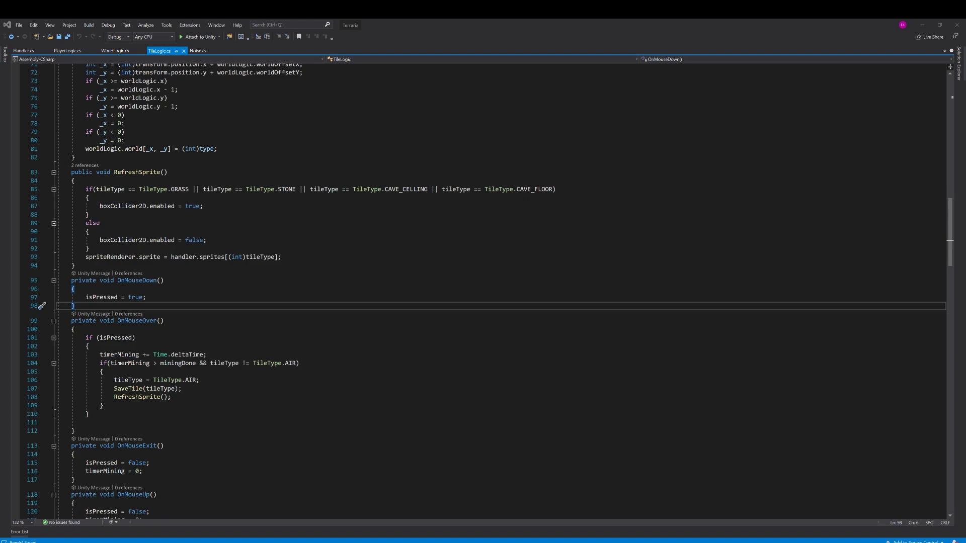
key(Return)
text(private void Update())
key(Return)
text({)
key(Return)
text(if (Input.GetMouseButtonDown()
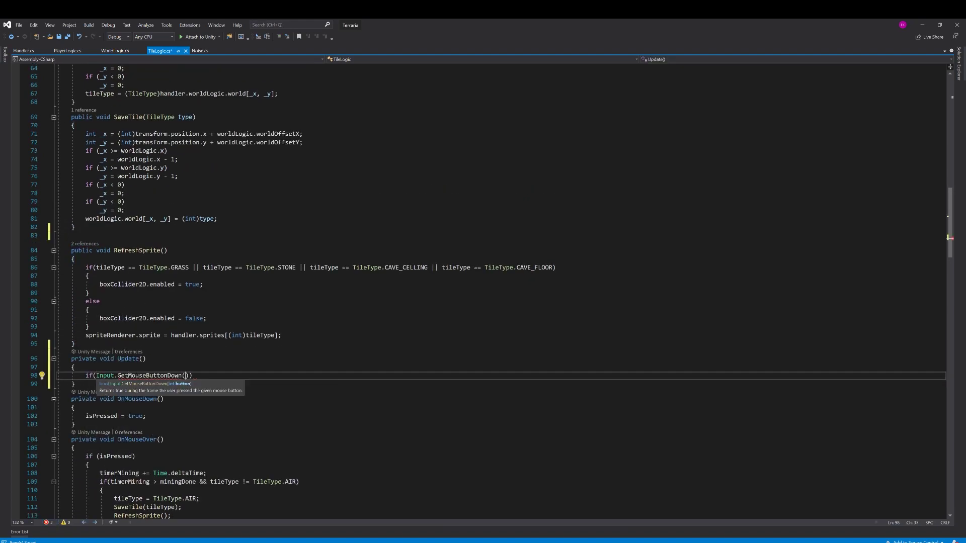
text(1)
On right mouse press, paste the SaveTile/RefreshSprite lines using player.currentlyBuilding
key(End)
key(Return)
text({)
key(Return)
key(ctrl+c)
key(ctrl+v)
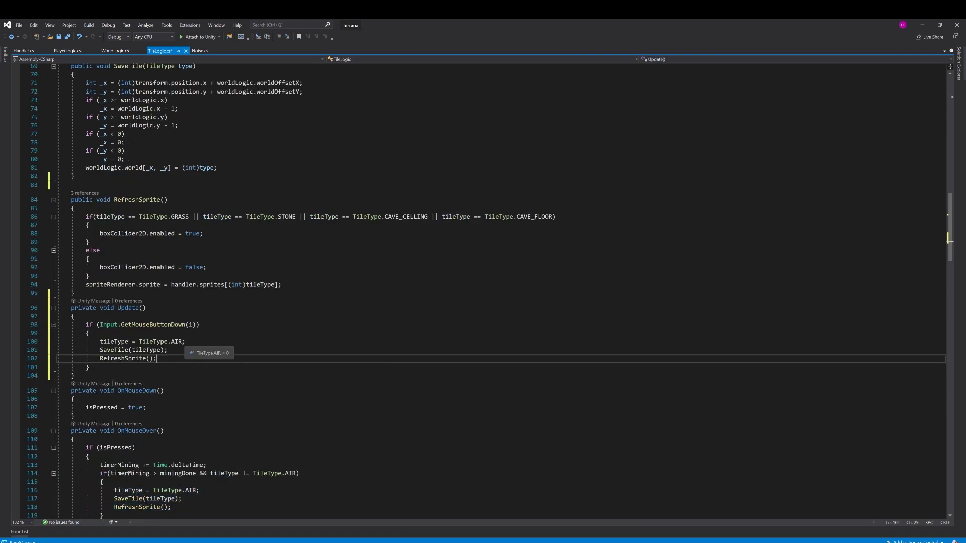
drag(139, 341, 184, 341)
text(player.currentlyBuilding)
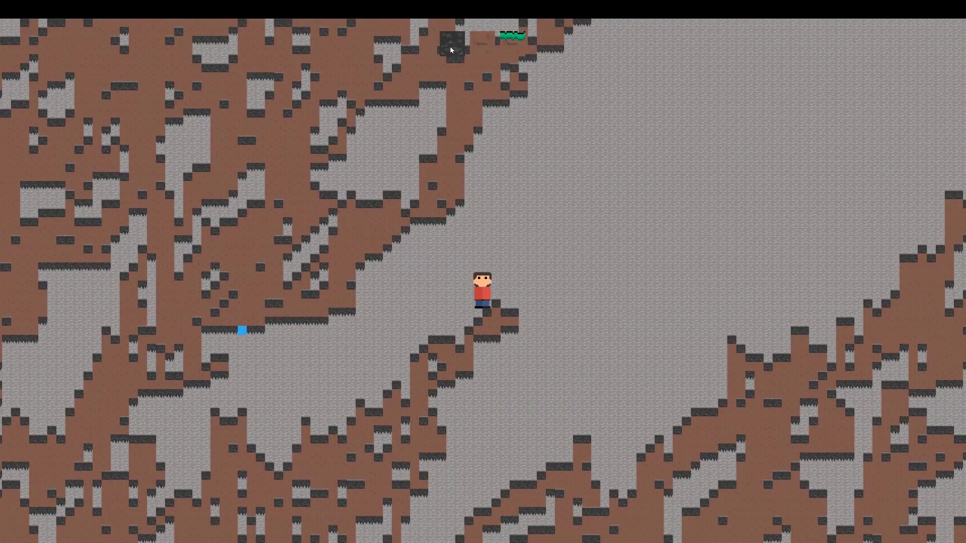
Place tiles beside the dark stone and the player, then walk onto the ledge
right_click(452, 51)
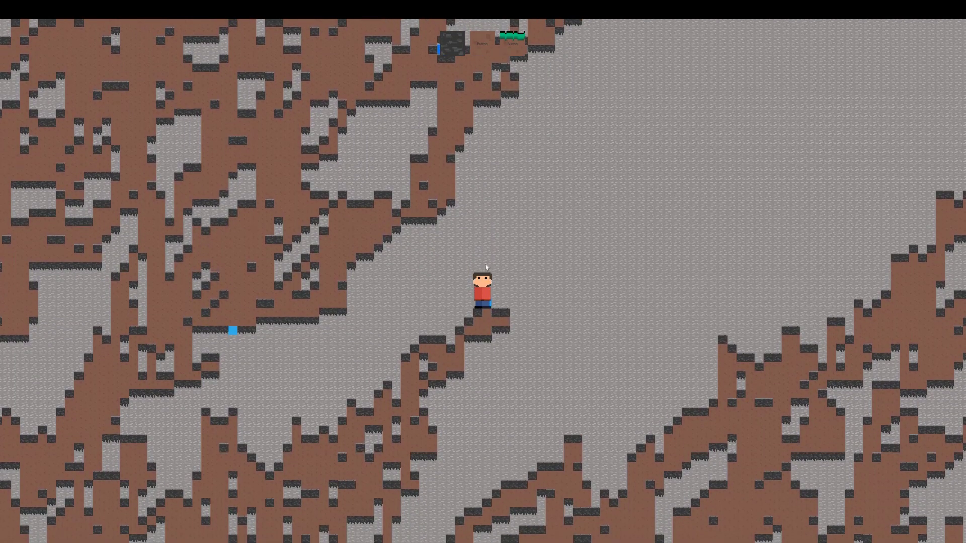
right_click(463, 303)
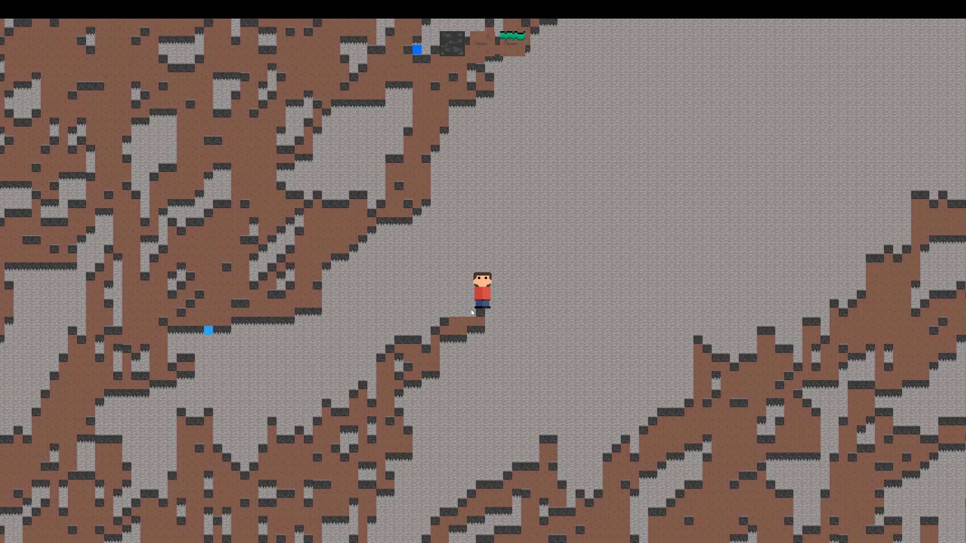
key(a)
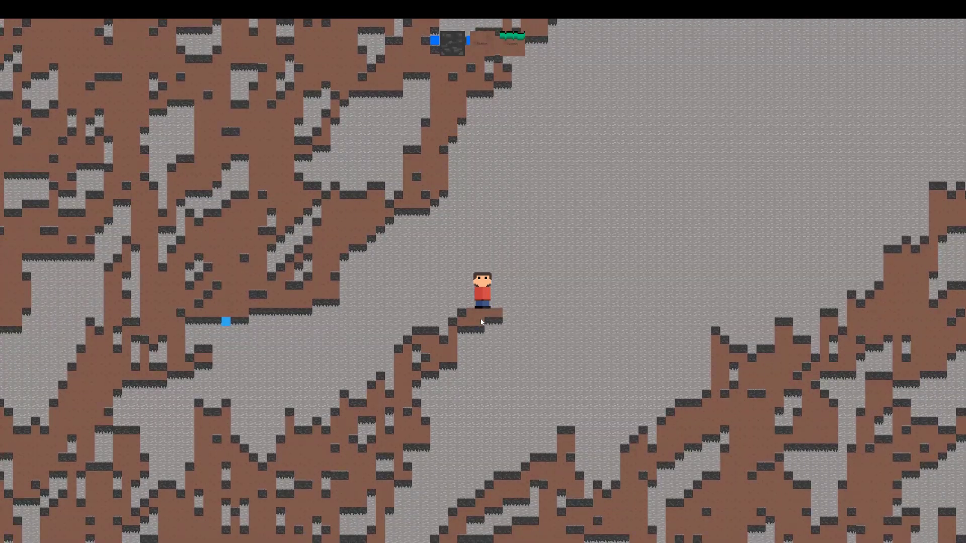
key(d)
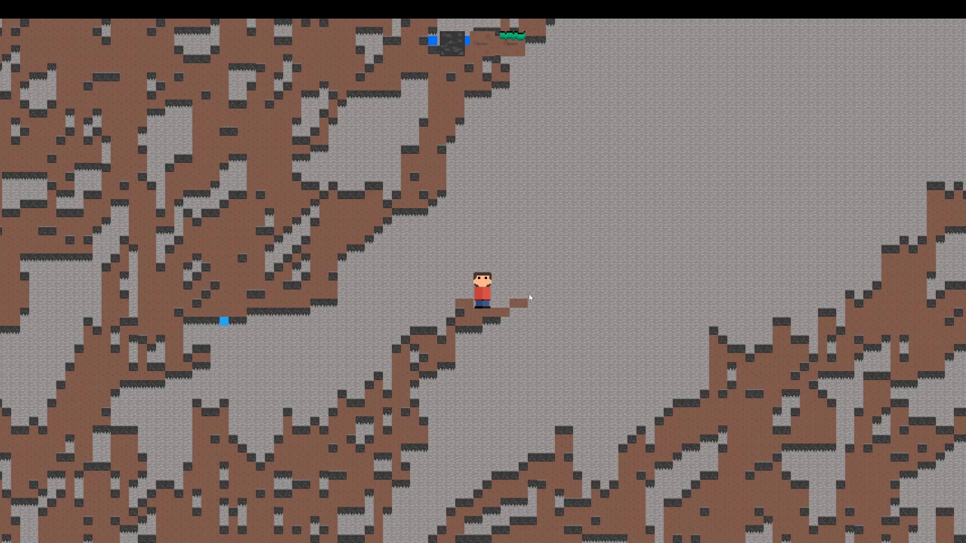
Place dirt blocks beside the player and jump up onto them
click(537, 294)
click(541, 285)
key(d)
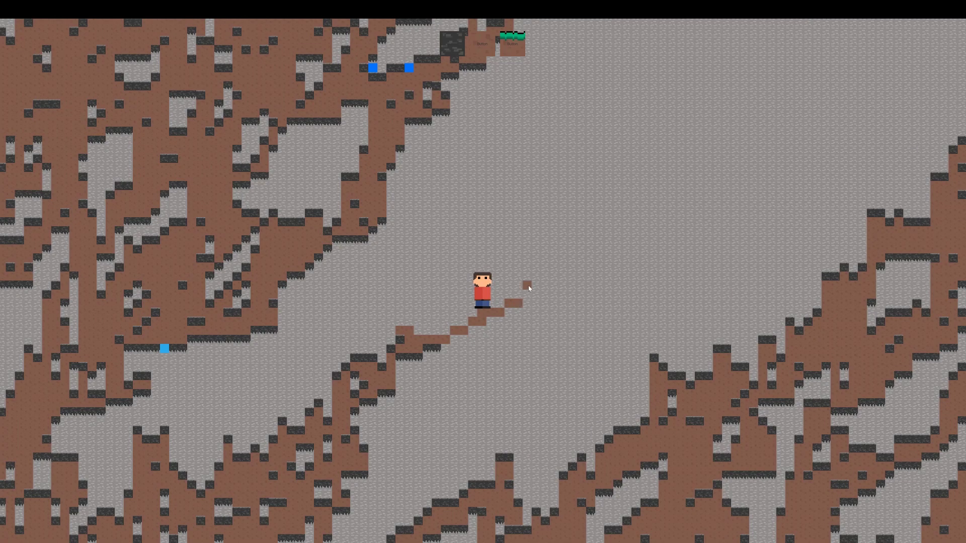
click(528, 286)
key(d)
key(space)
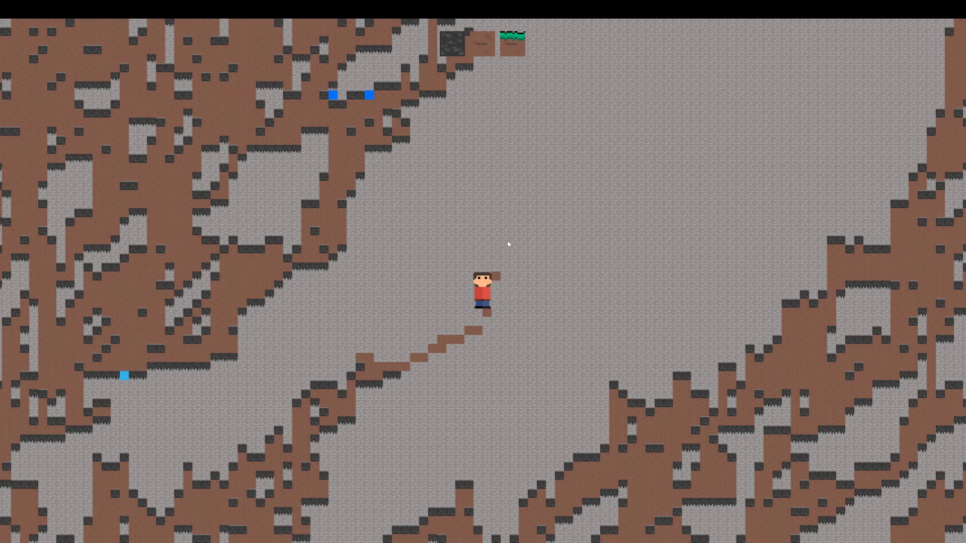
key(d)
key(space)
Keep placing dirt blocks under the player to climb higher into the cavern
click(499, 269)
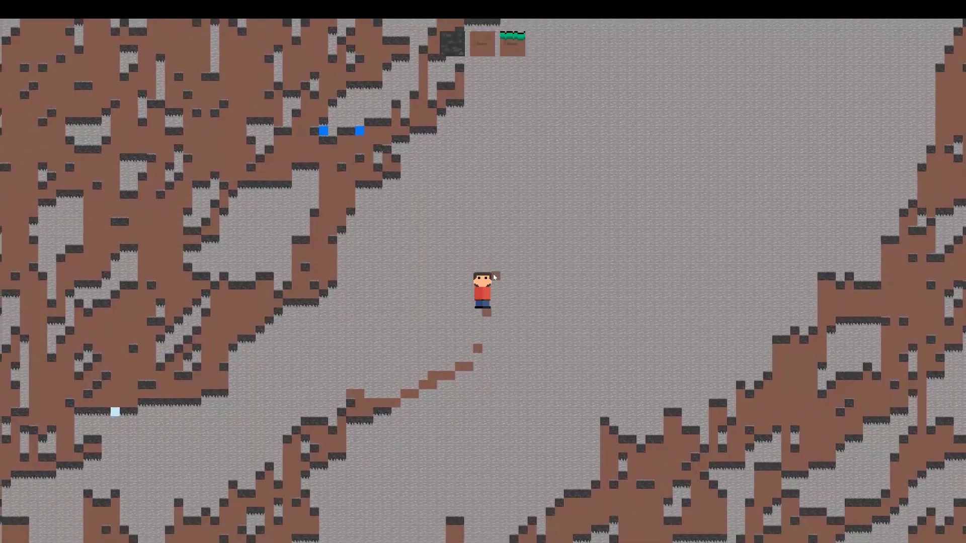
key(d)
key(space)
click(492, 277)
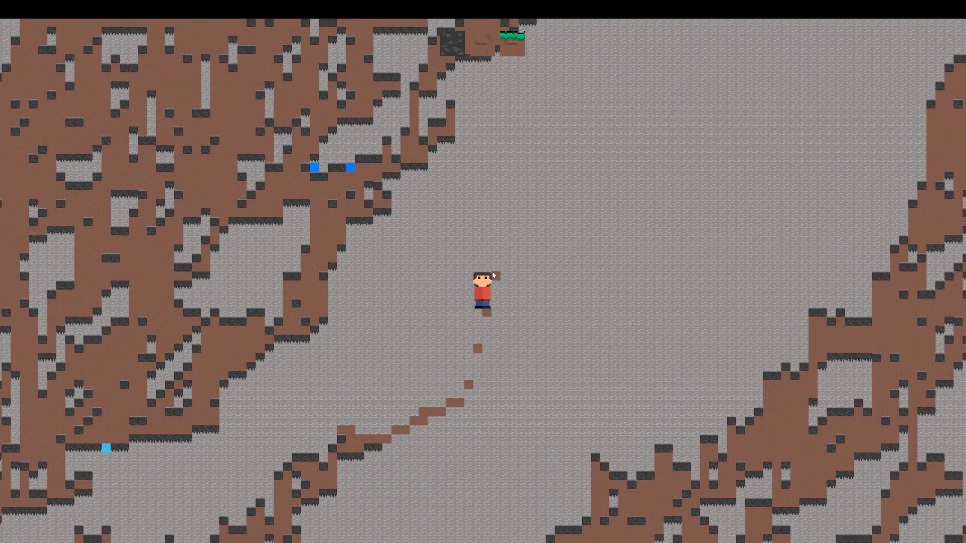
key(space)
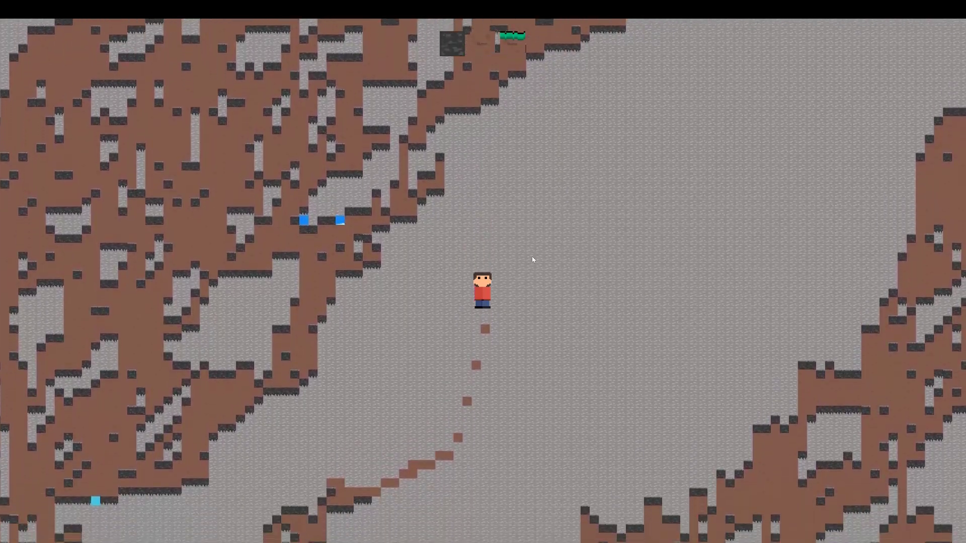
click(524, 274)
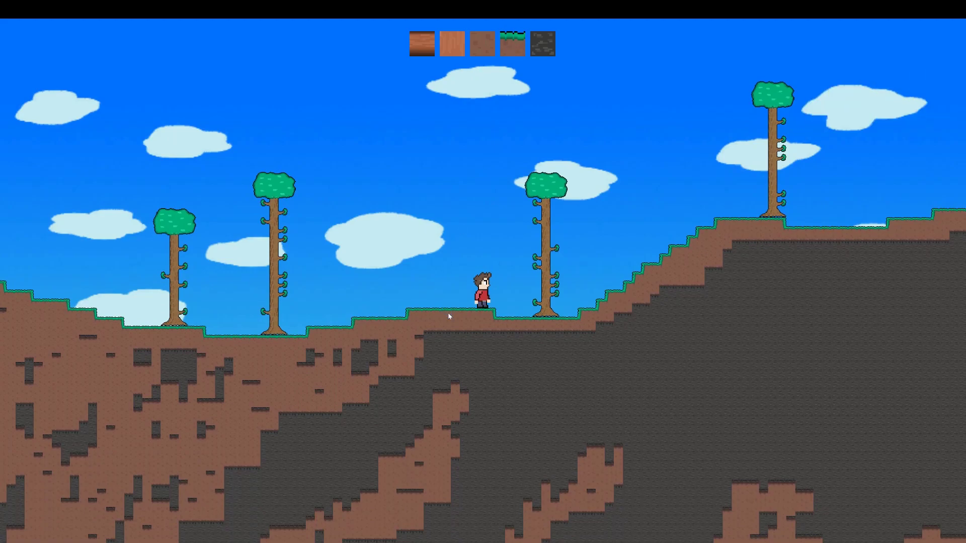
Walk the player right up the grassy slope and jump to the right
key(a)
key(d)
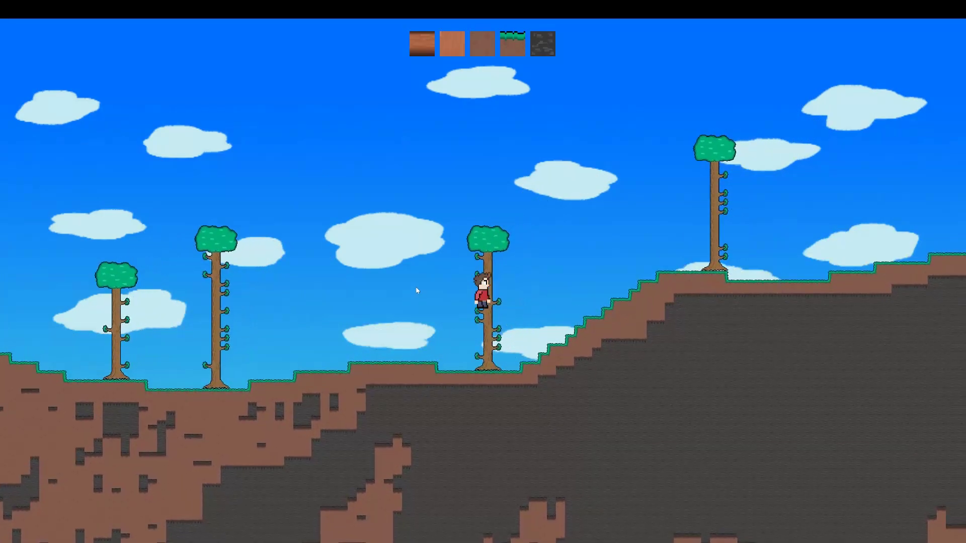
key(d)
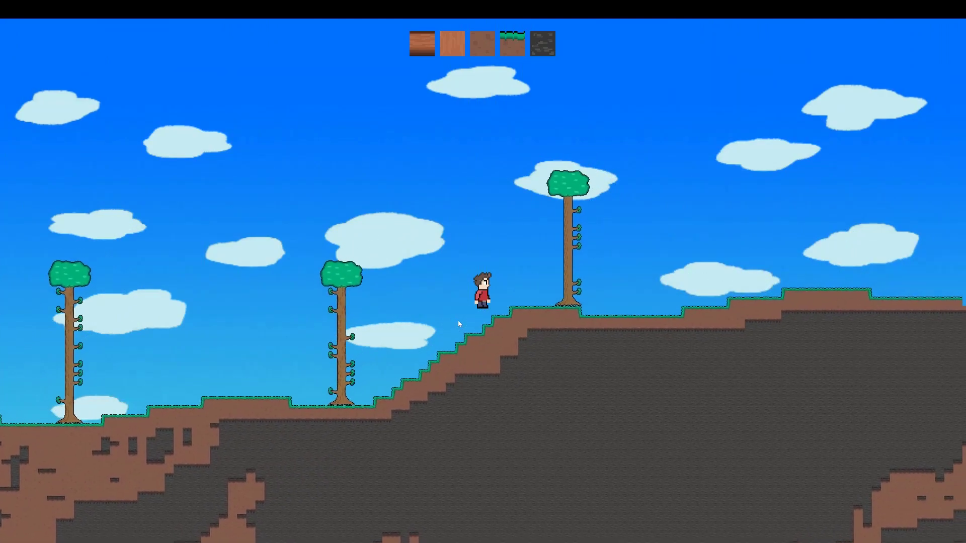
key(d)
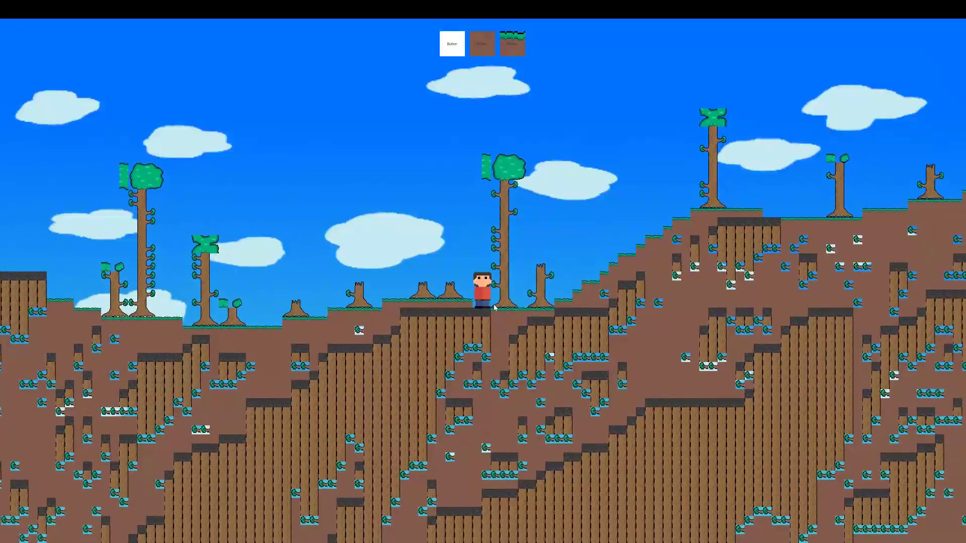
key(d)
key(space)
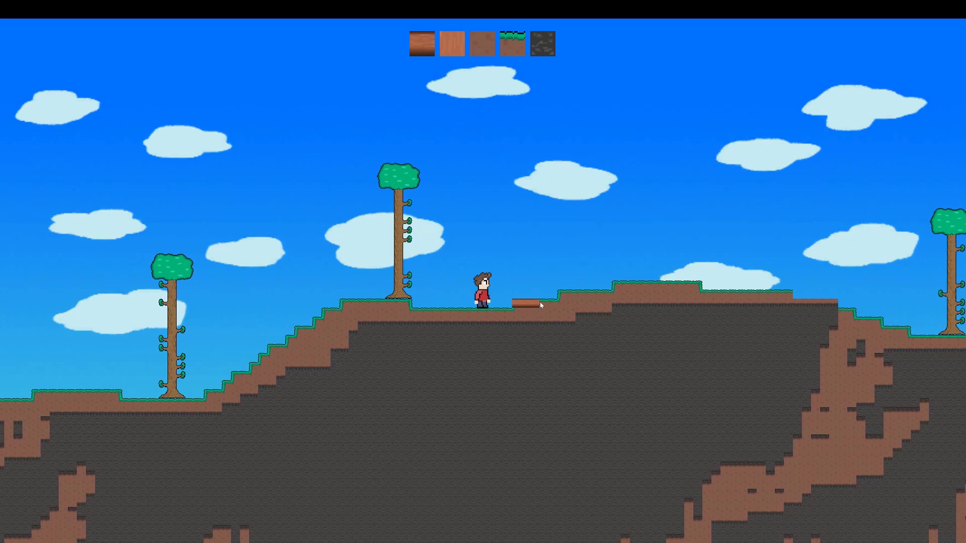
Extend the plank floor leftward and raise a wooden post at its left end
key(a)
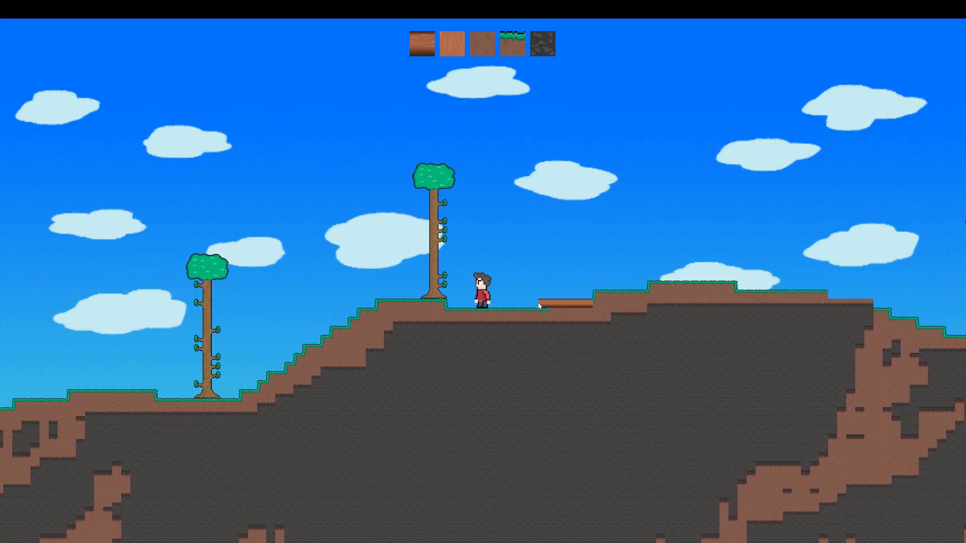
click(538, 304)
click(504, 304)
key(d)
key(space)
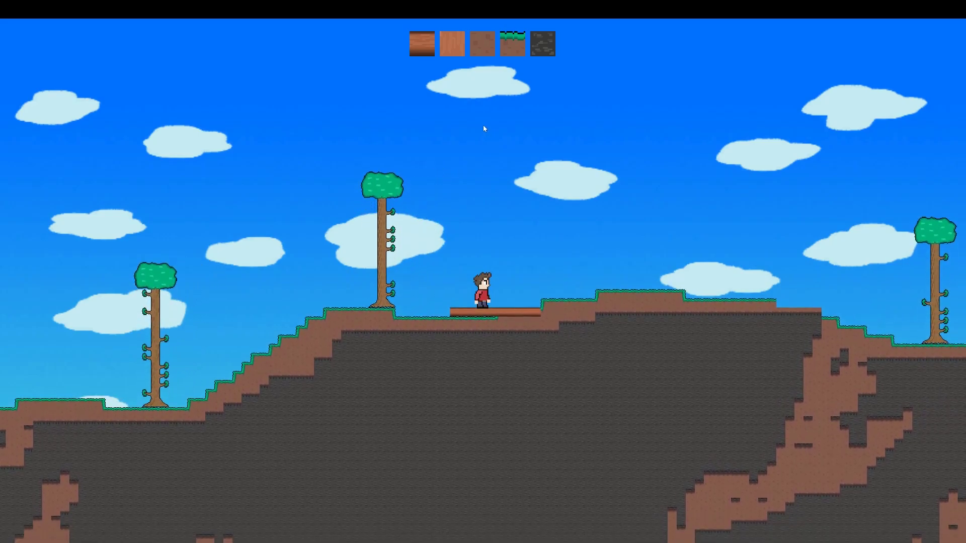
key(d)
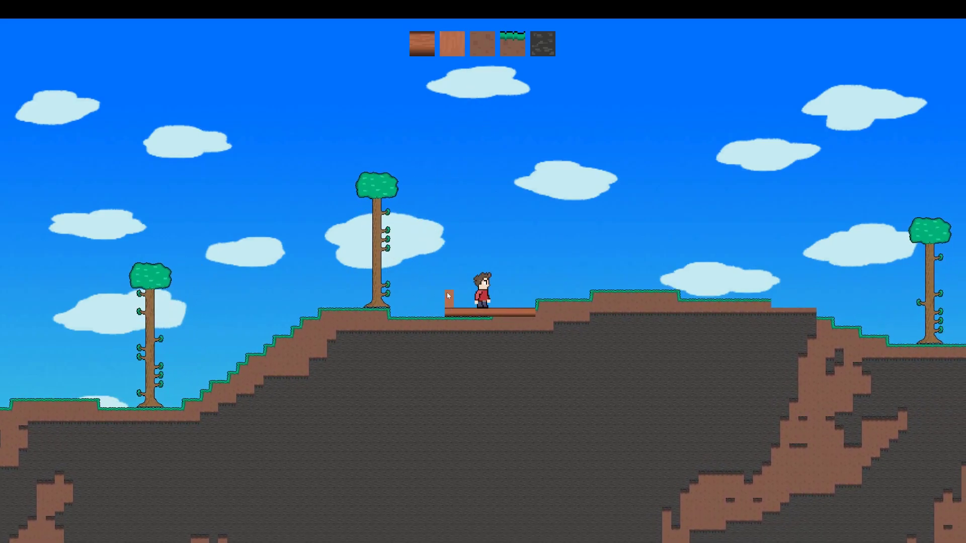
drag(448, 272, 466, 271)
Fill every gap in the house's back wall with wood tiles
key(d)
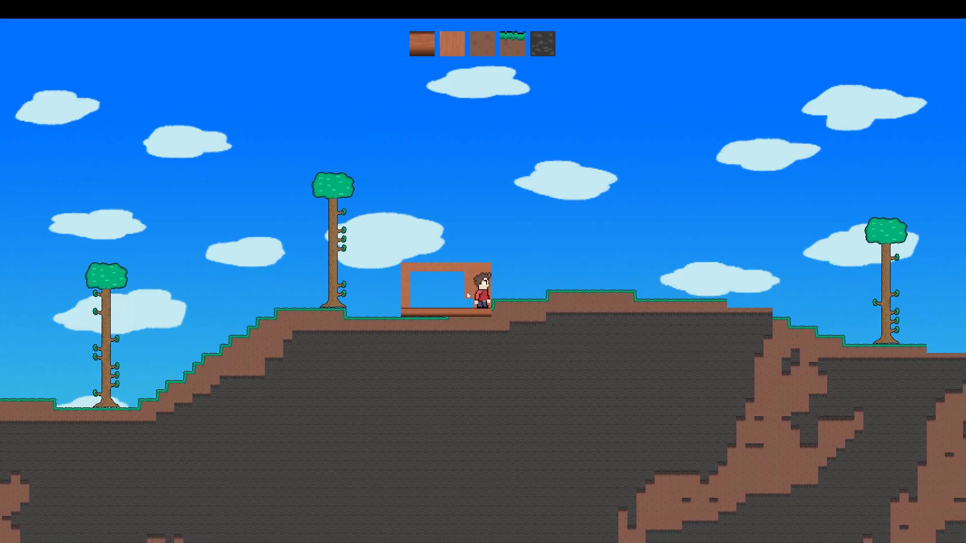
click(461, 301)
key(a)
click(459, 298)
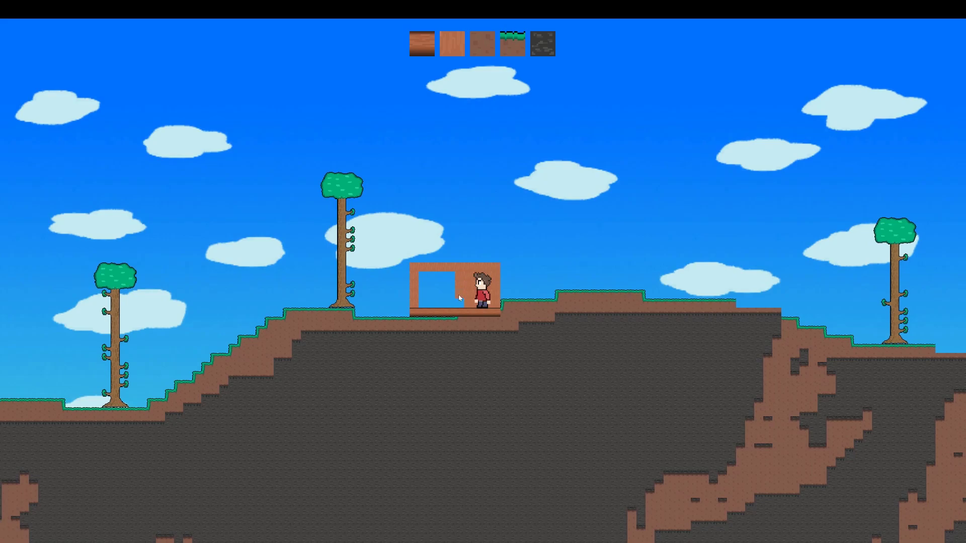
click(452, 302)
click(428, 303)
click(426, 285)
click(447, 285)
click(450, 294)
drag(441, 295, 437, 286)
key(a)
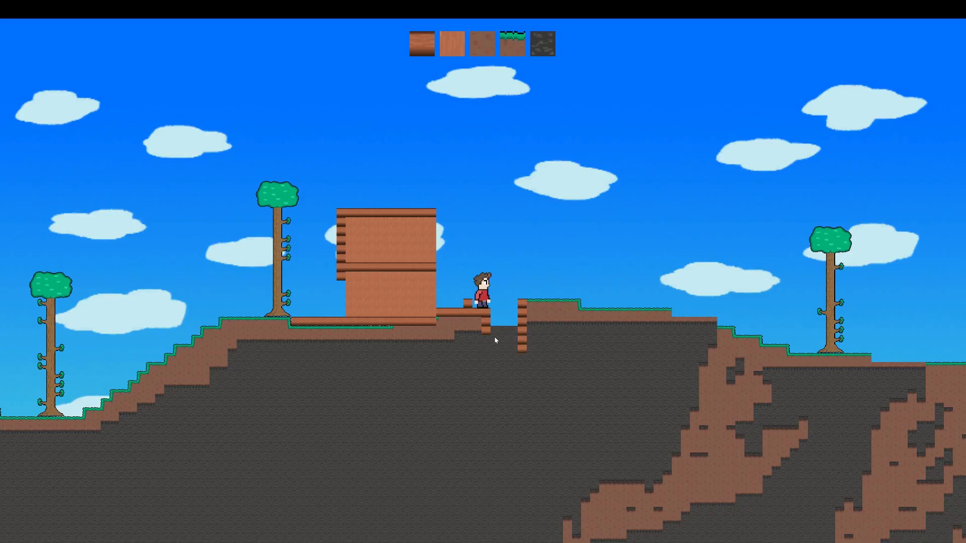
Place two wood platform tiles in the shaft and drop the player onto them
drag(485, 343, 486, 352)
key(d)
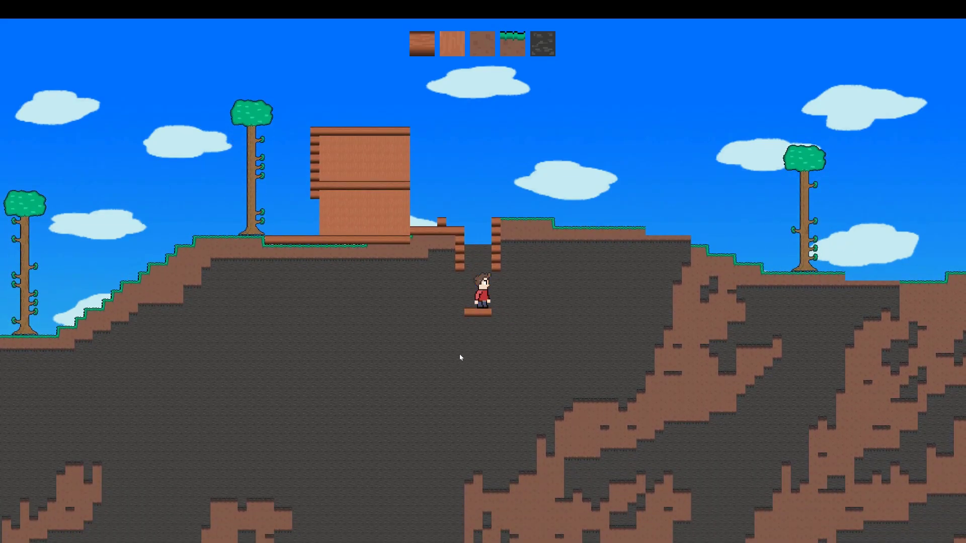
click(448, 349)
key(a)
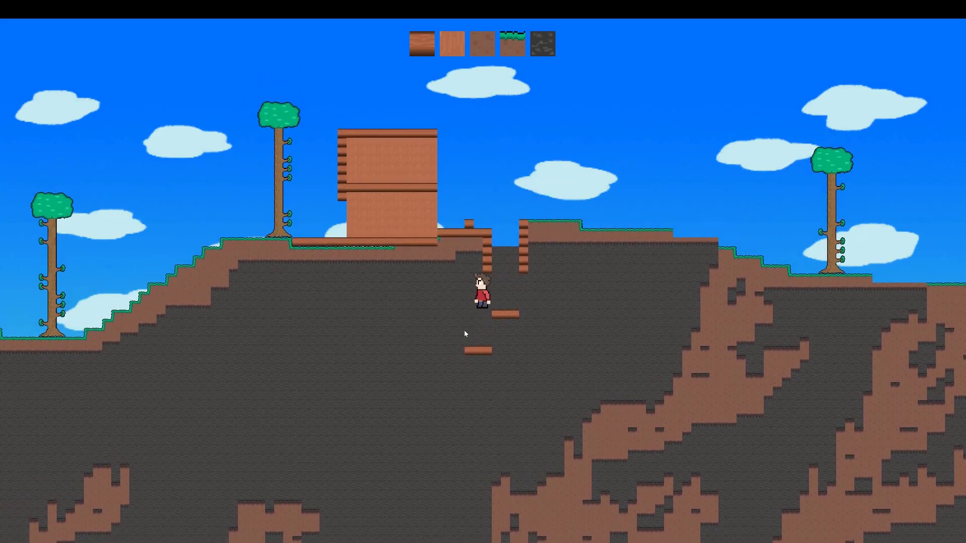
key(d)
key(a)
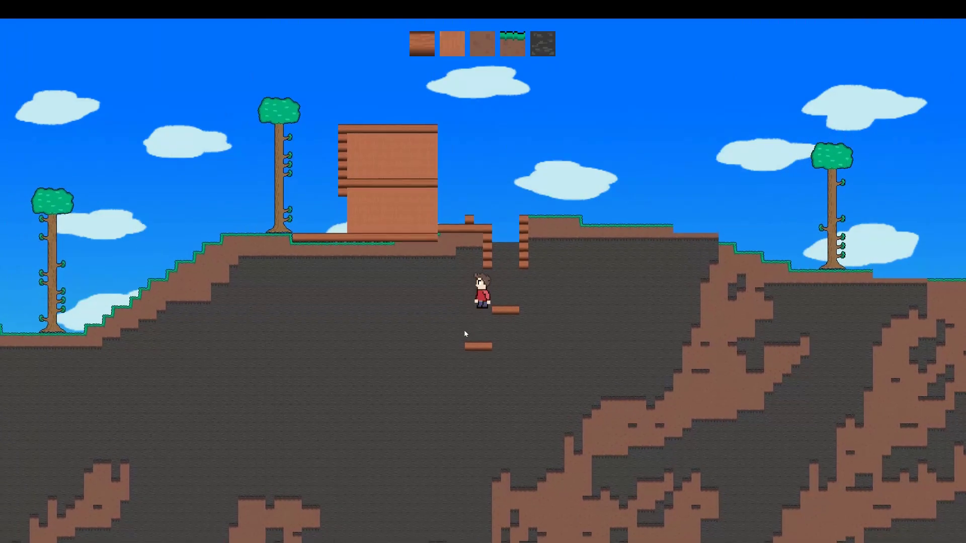